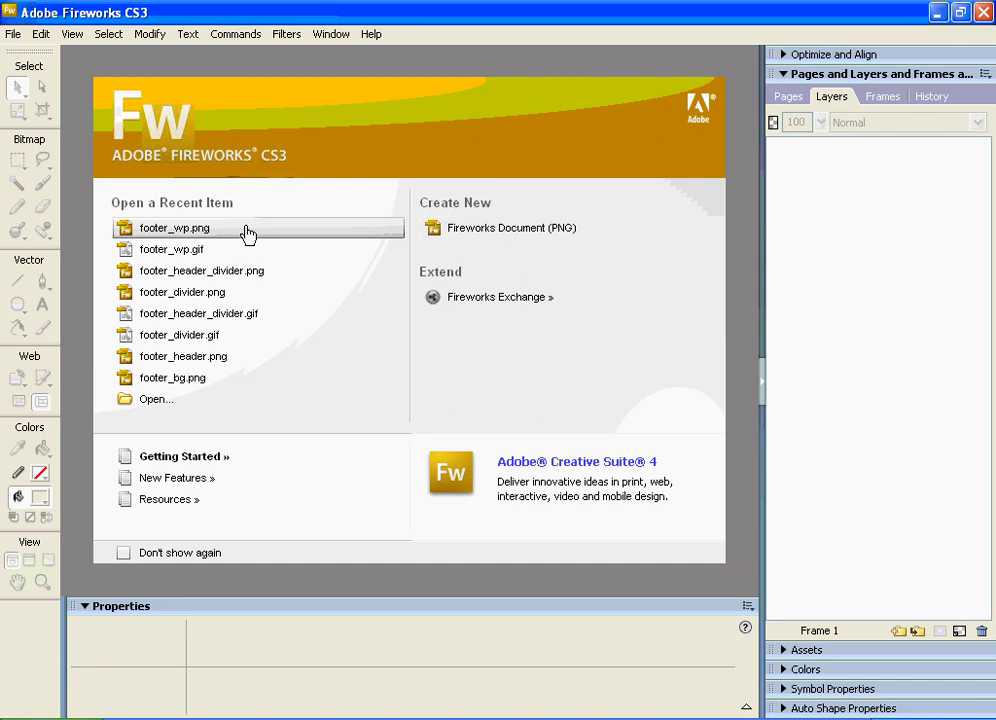
click(522, 231)
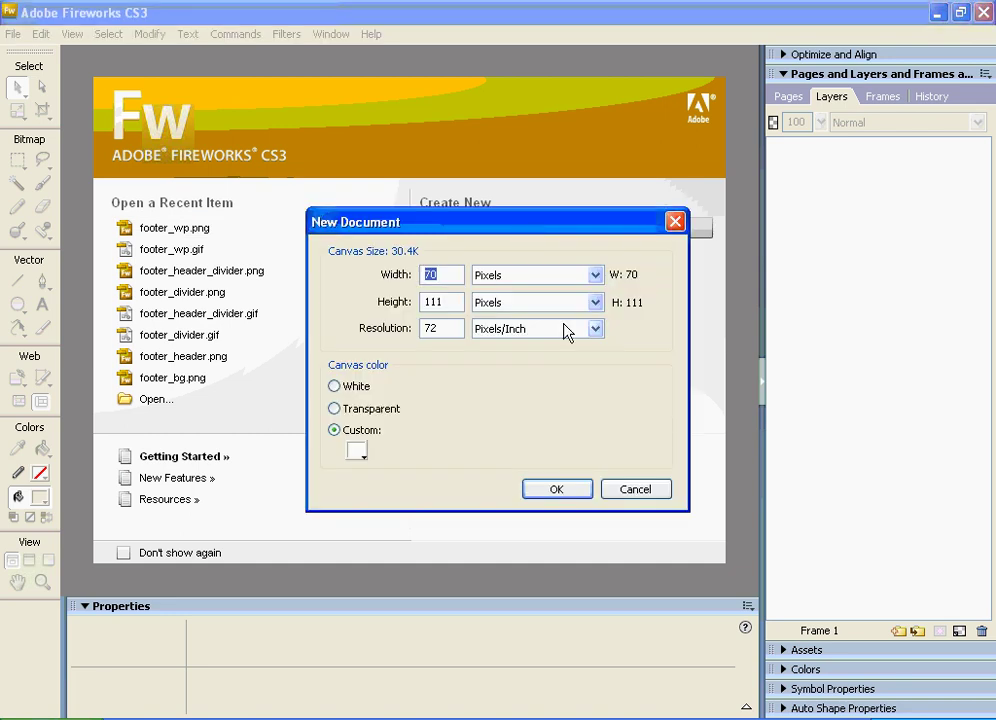
click(645, 490)
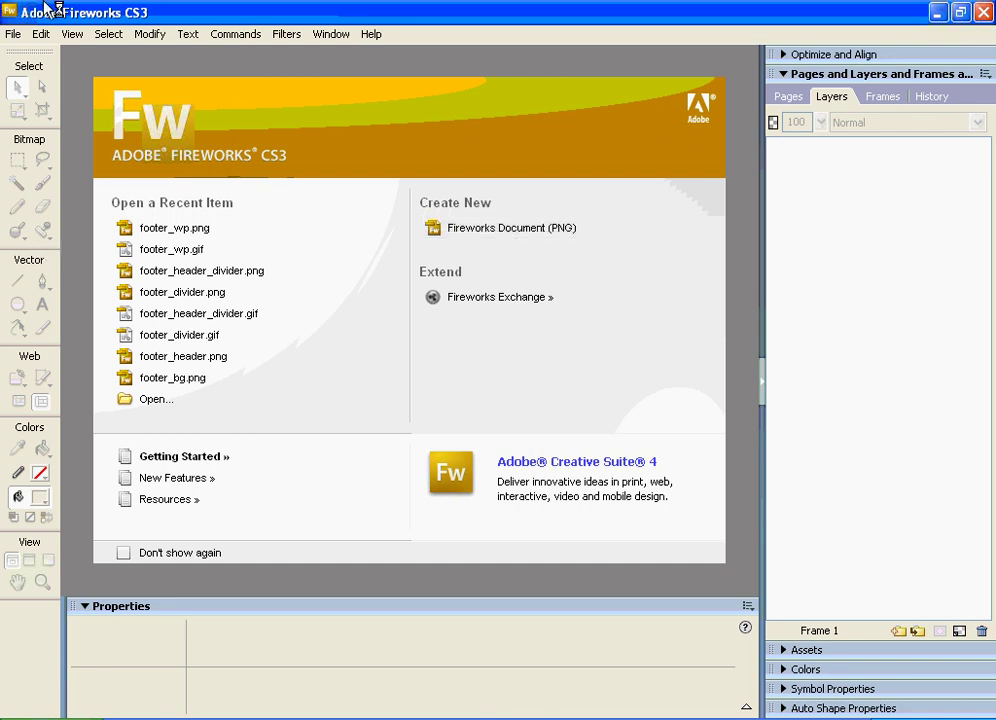
click(15, 34)
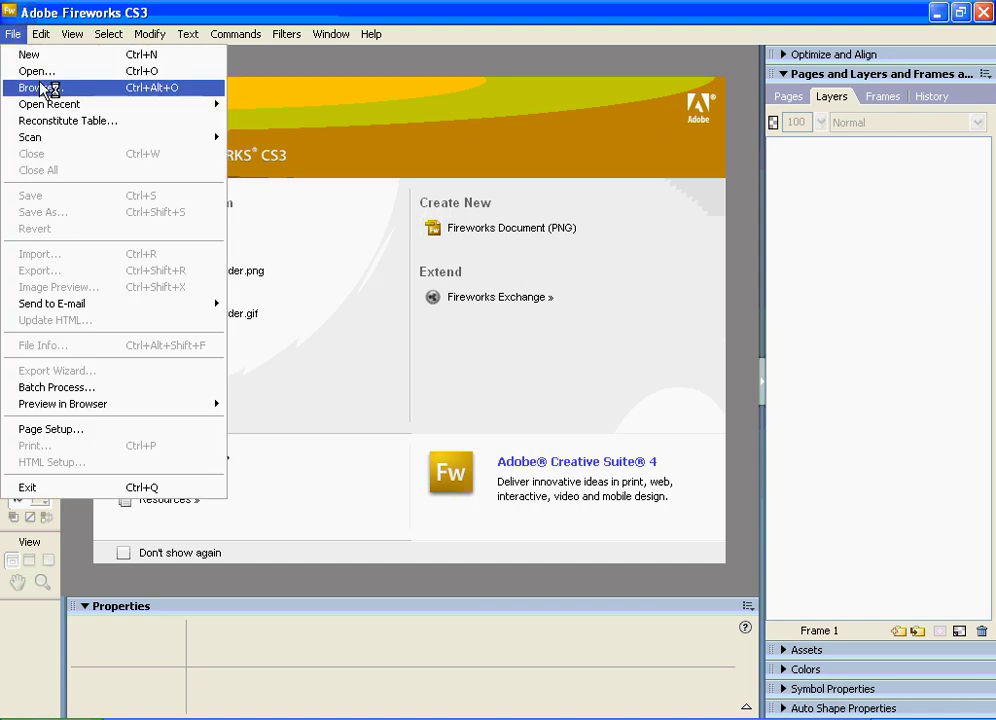
click(169, 8)
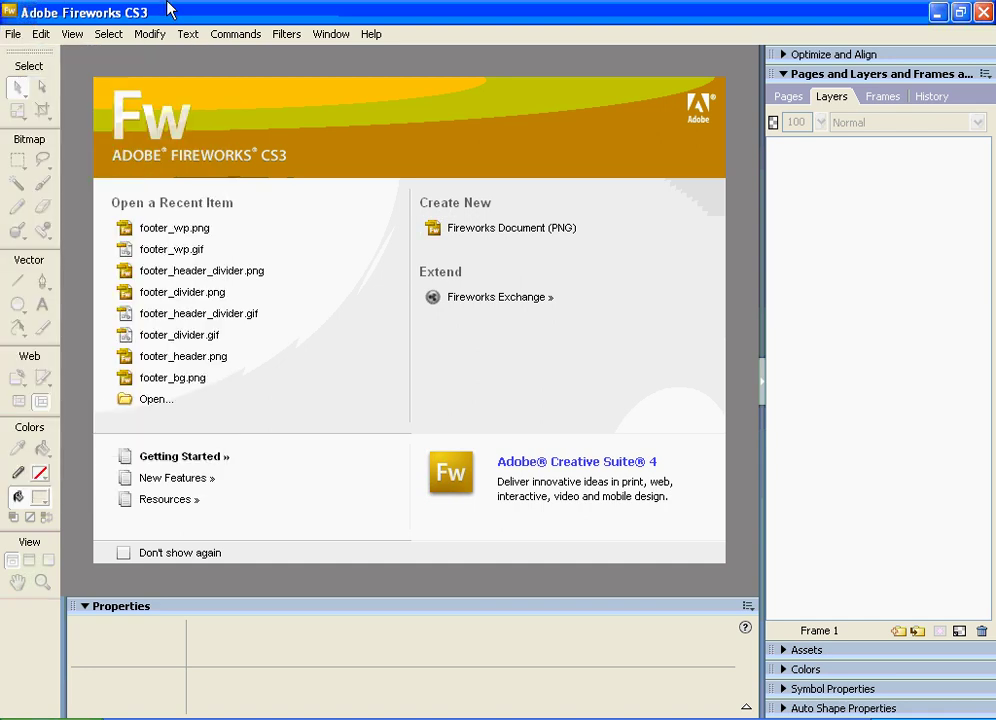
click(13, 34)
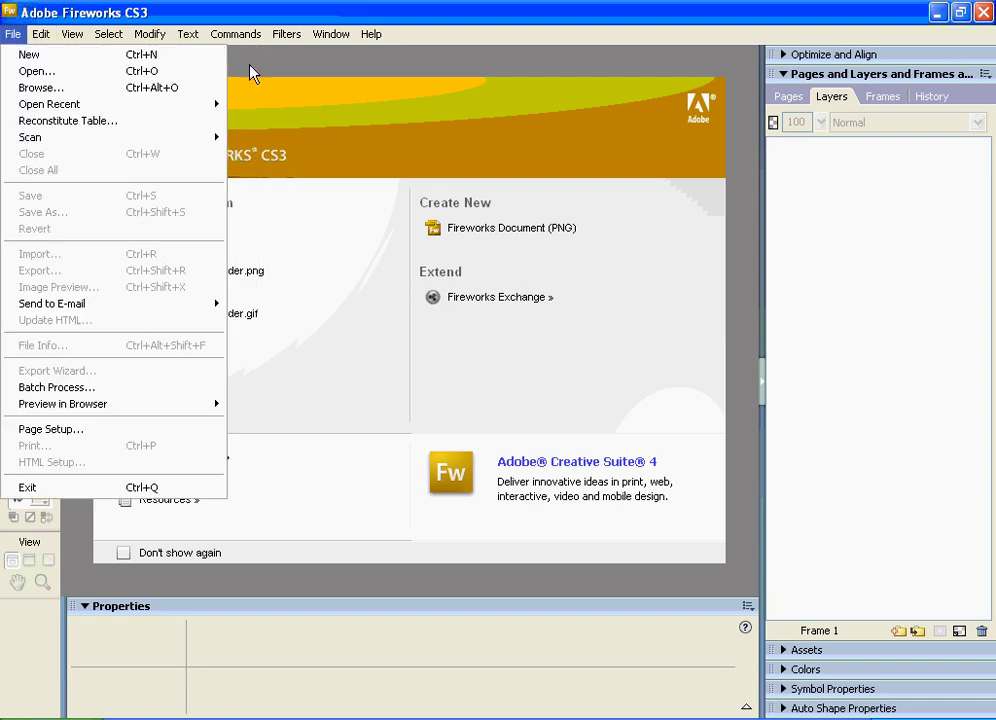
click(304, 9)
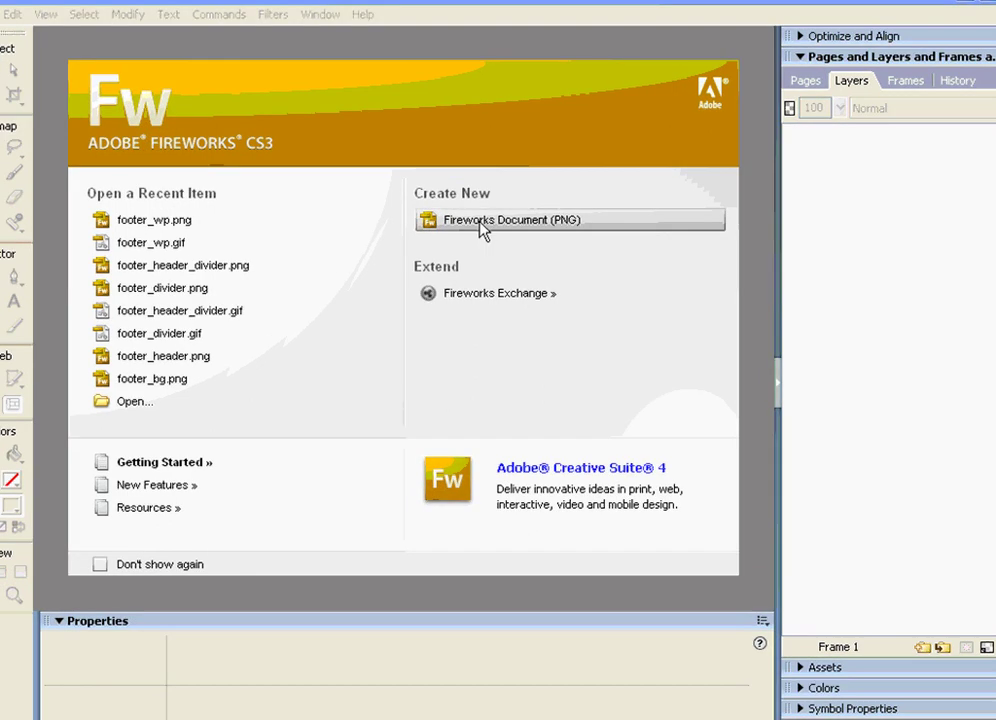
- Create a new Fireworks document 400 pixels wide and 300 pixels high
click(483, 232)
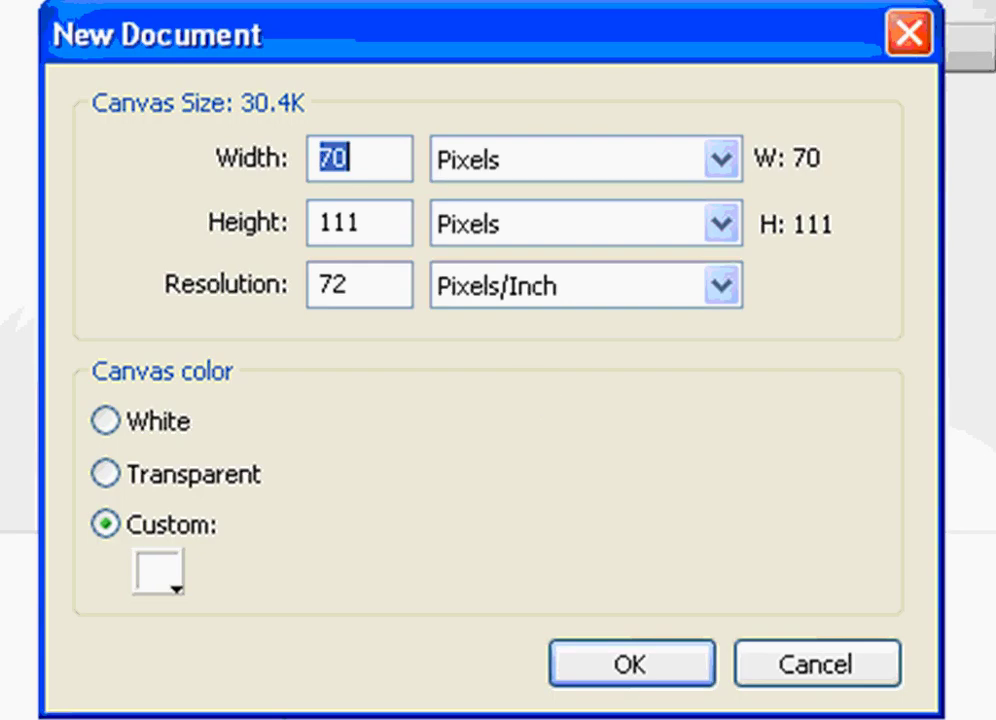
text(400)
key(Tab)
text(300)
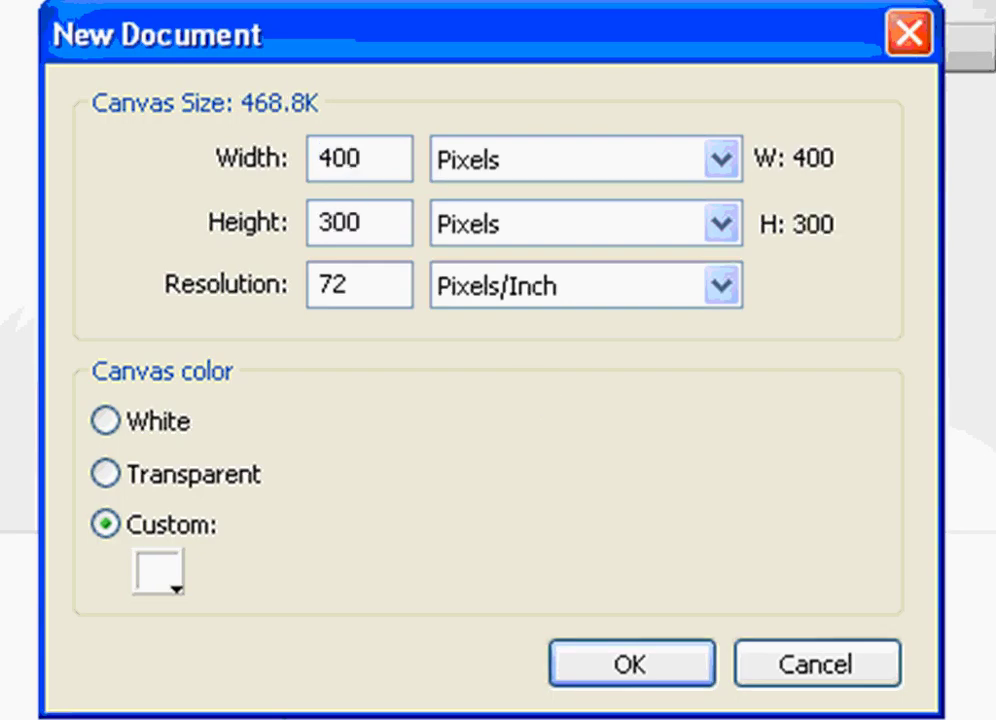
key(Return)
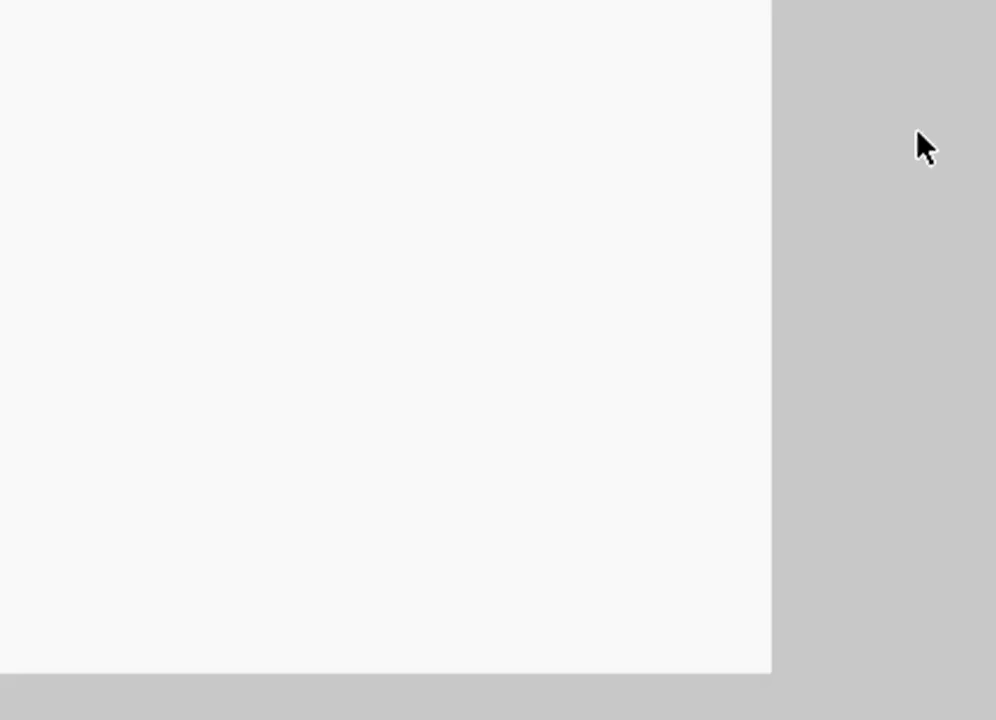
drag(389, 271, 591, 412)
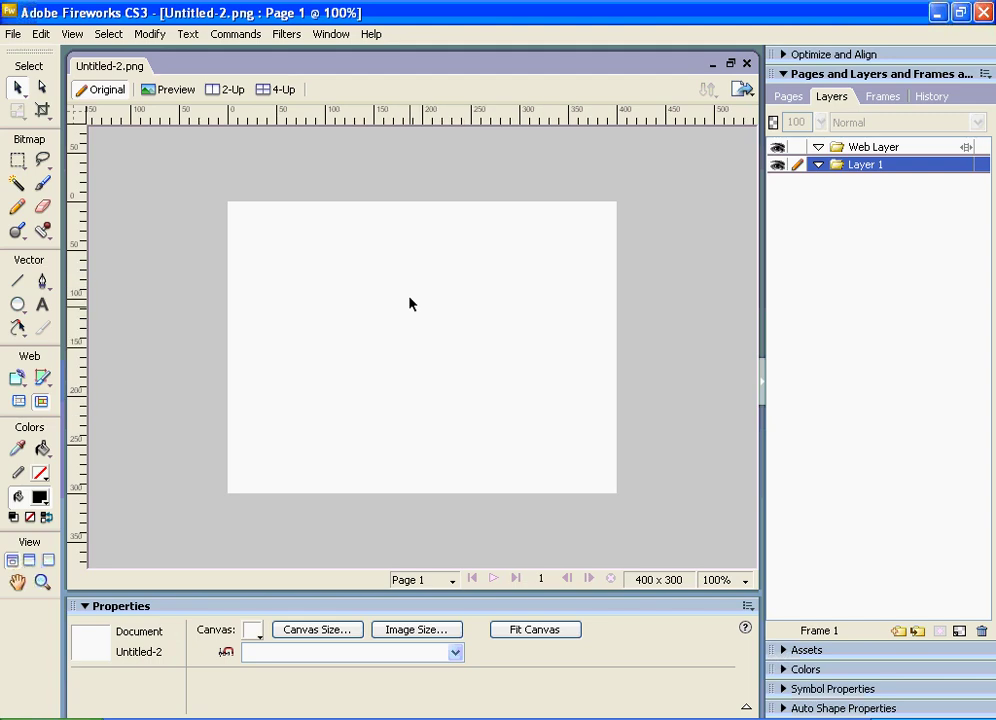
drag(409, 300, 325, 542)
- Add a text block about 142 pixels wide in the canvas's upper middle containing the letter "b"
click(46, 310)
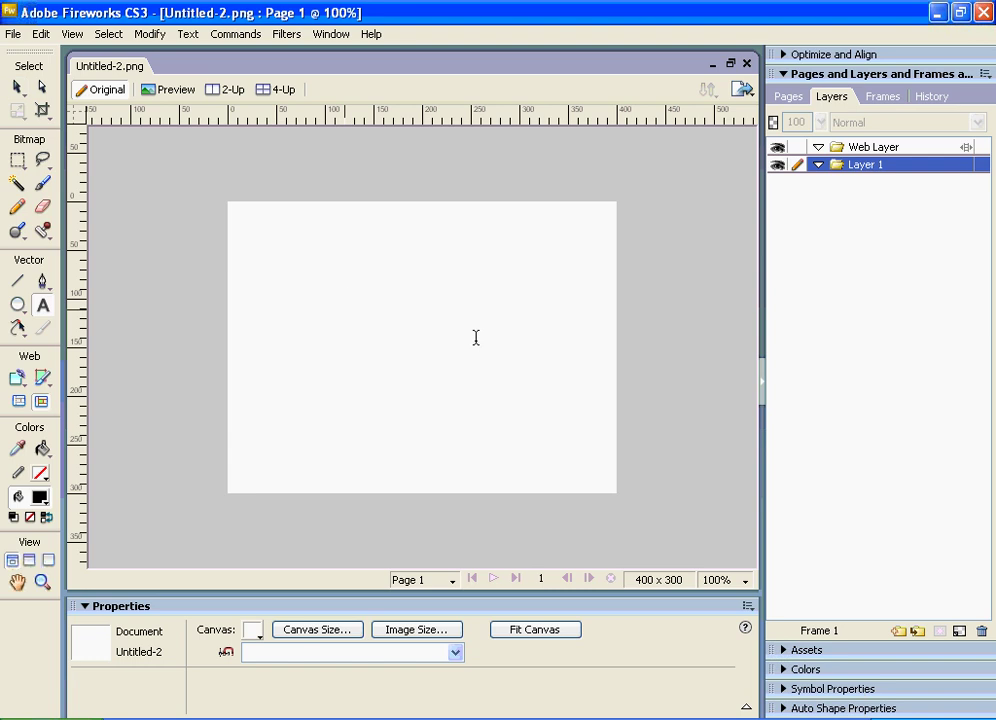
drag(340, 260, 476, 340)
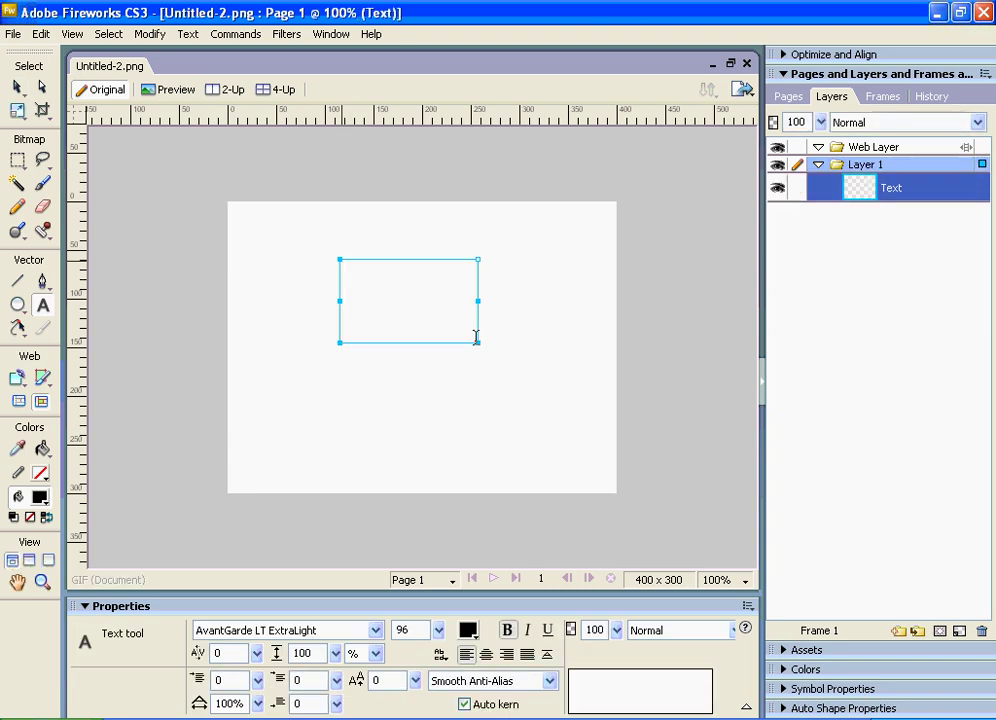
text(b)
key(Escape)
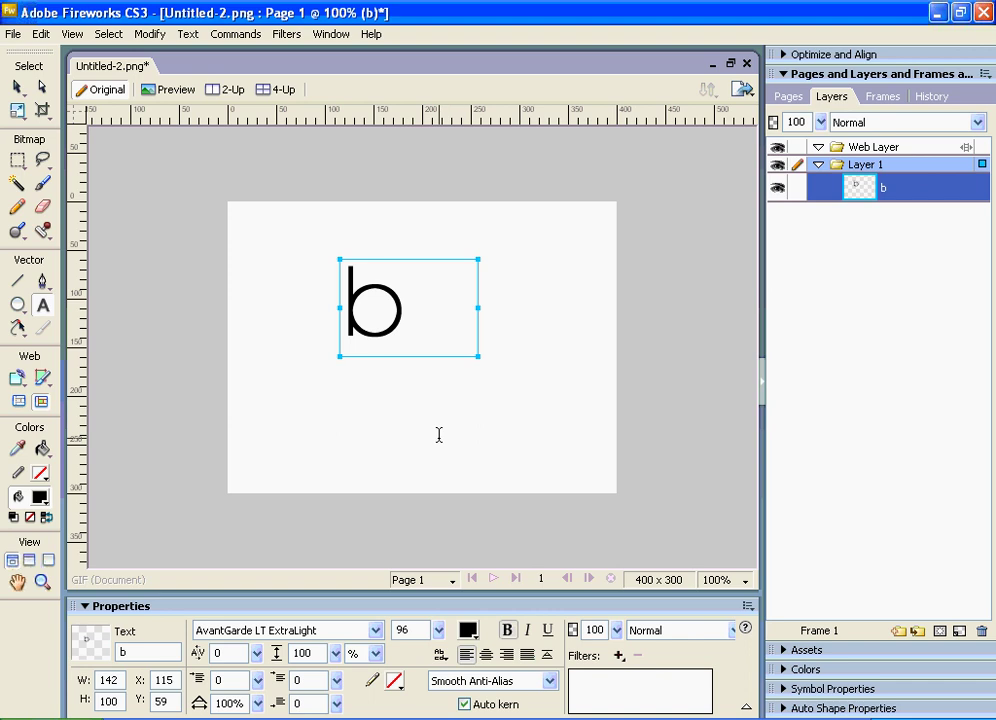
- Add the letter "e" as a separate text object and place it diagonally below the "b", at about X 182, Y 122
click(438, 435)
text(b)
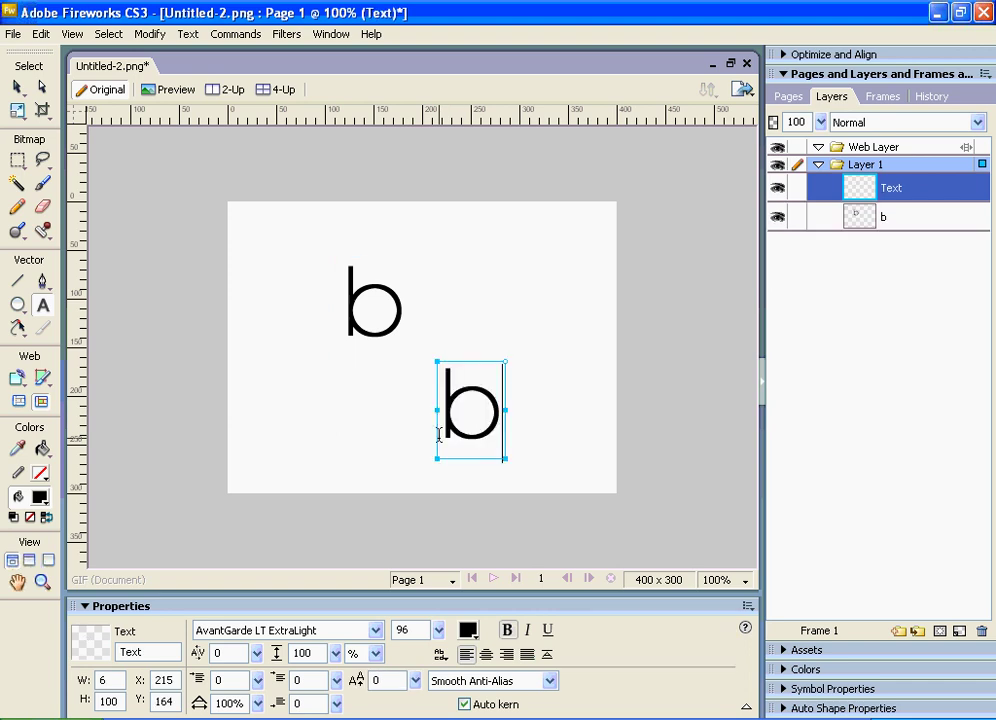
key(BackSpace)
text(e)
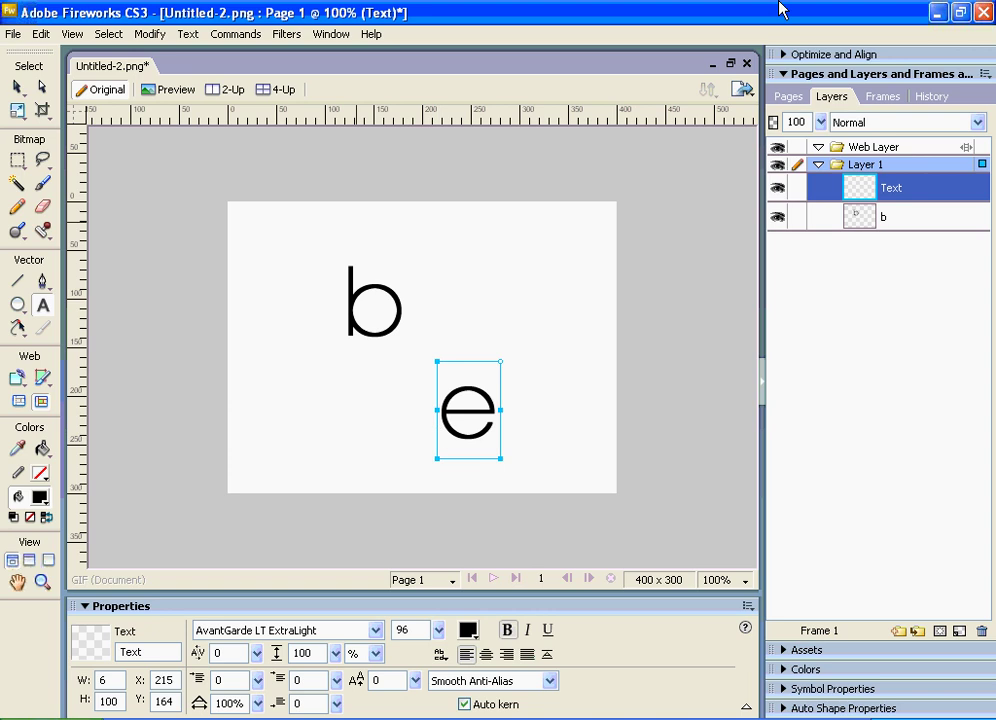
key(Escape)
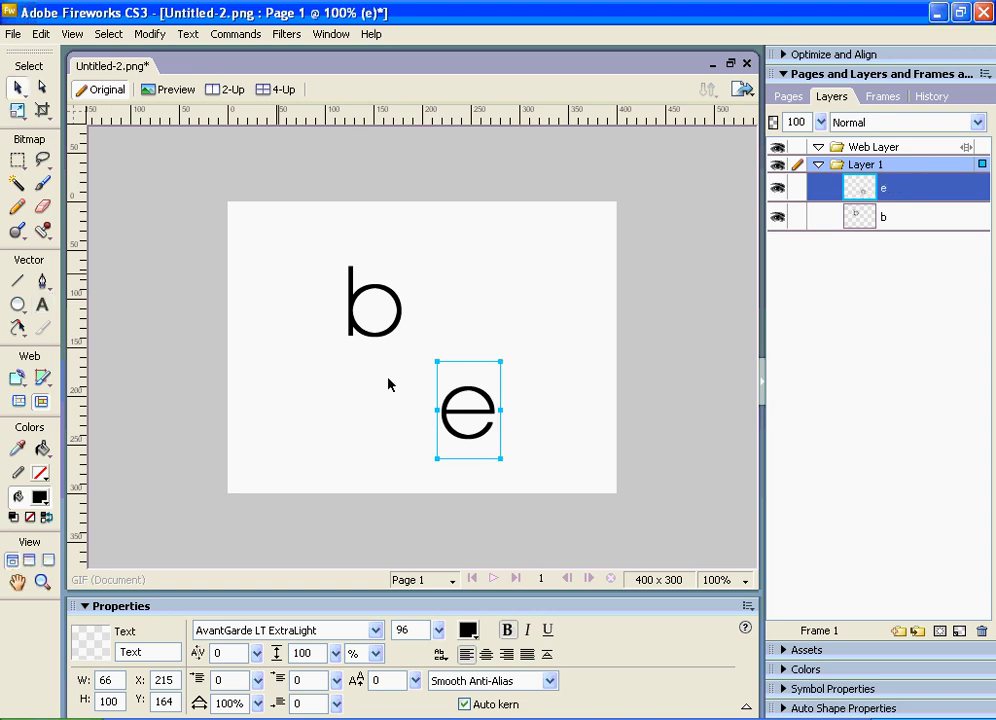
drag(463, 395, 430, 353)
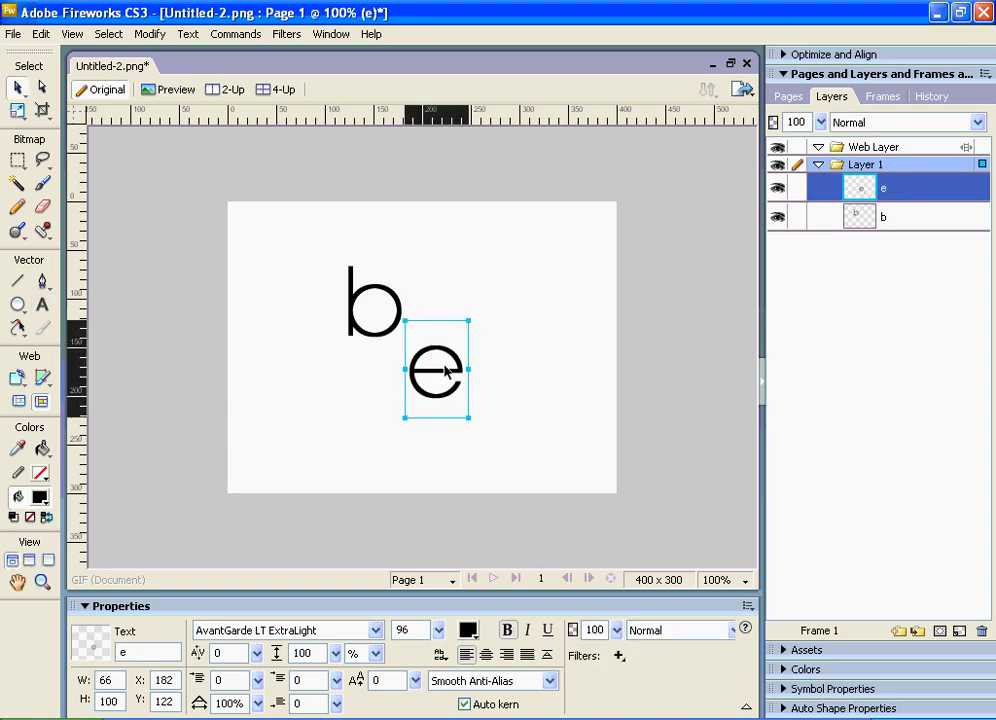
click(349, 372)
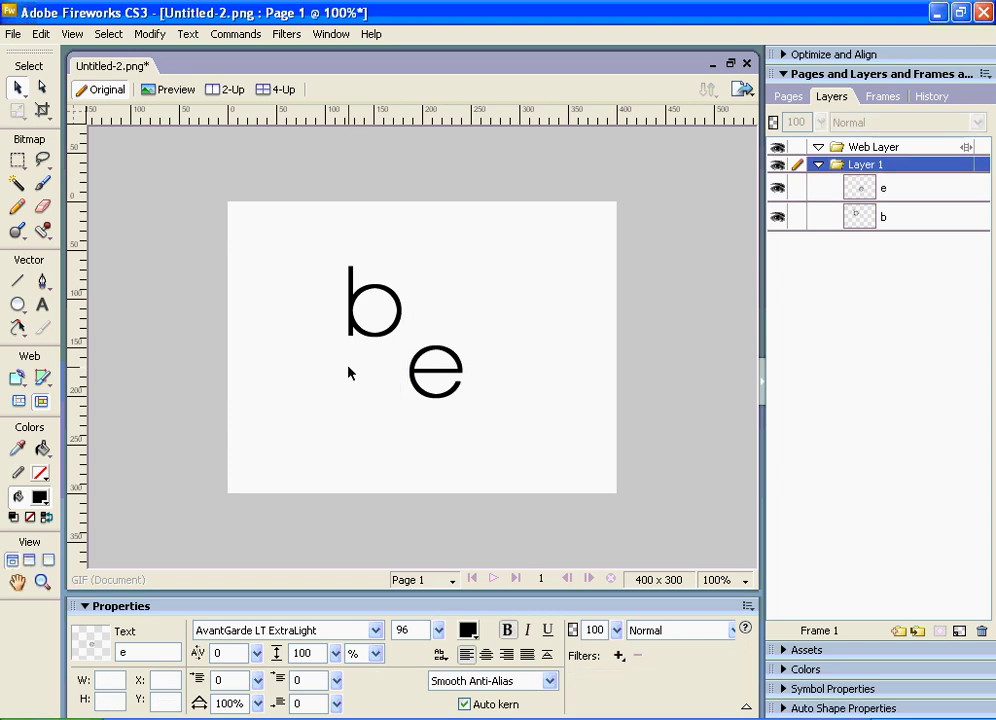
click(407, 338)
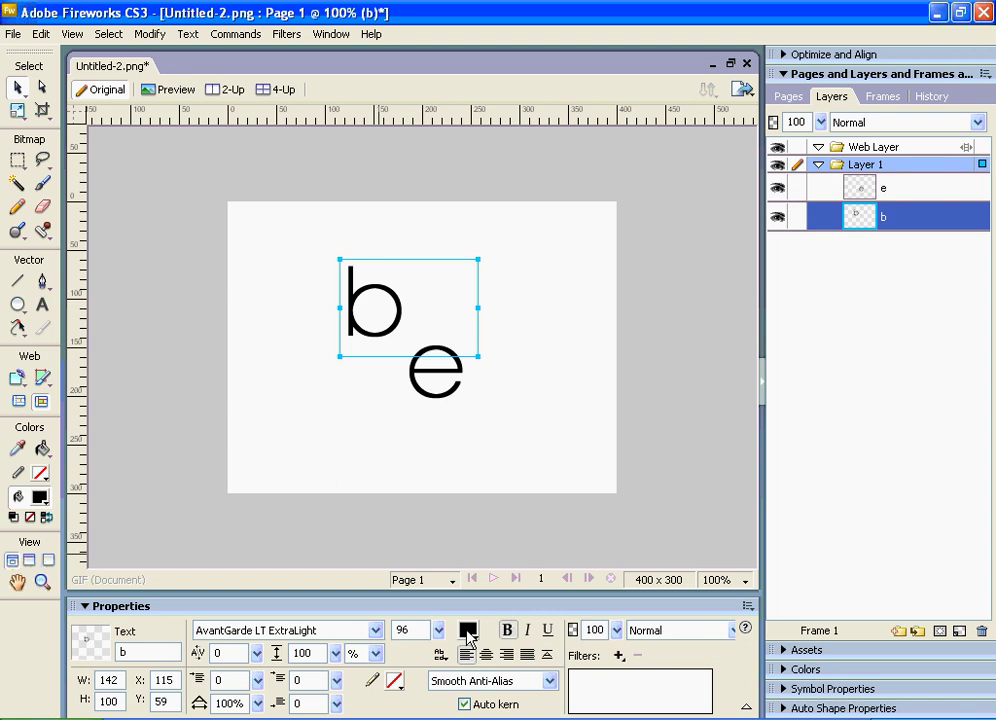
click(451, 405)
click(42, 305)
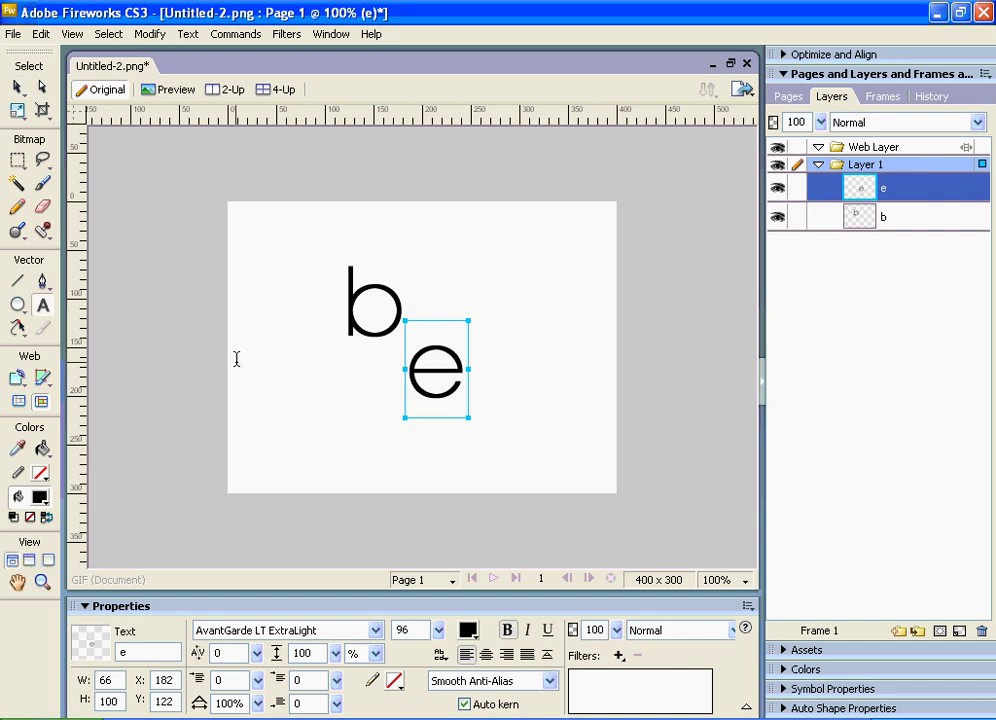
click(263, 369)
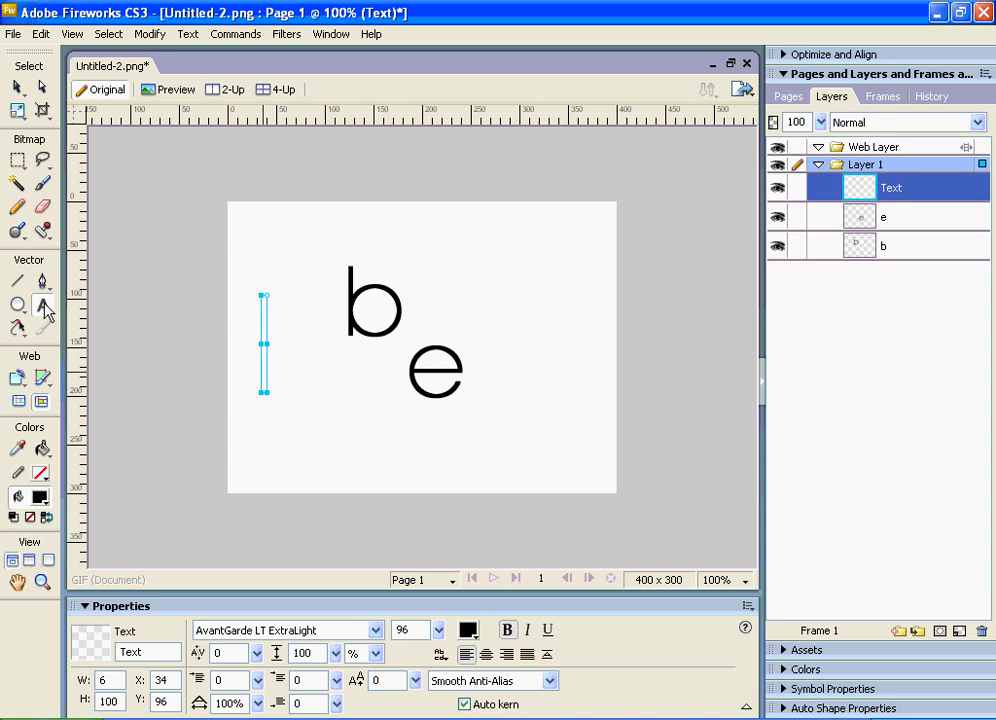
click(27, 95)
click(207, 256)
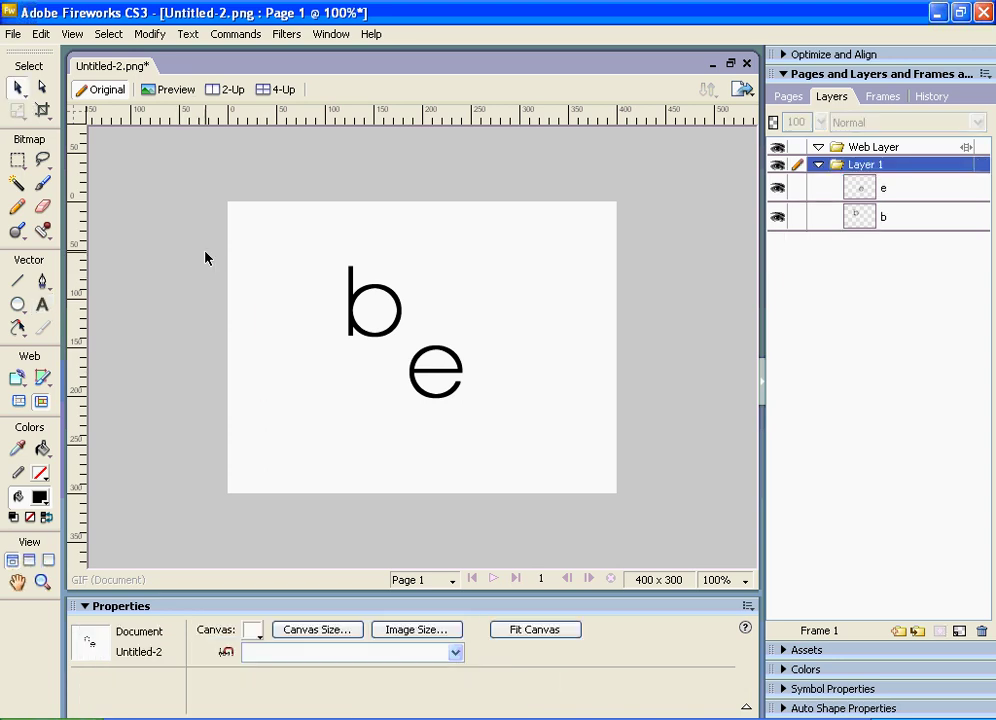
- Change the fill colour of the letter "e" to orange-yellow #FFCC00 and deselect it
click(349, 290)
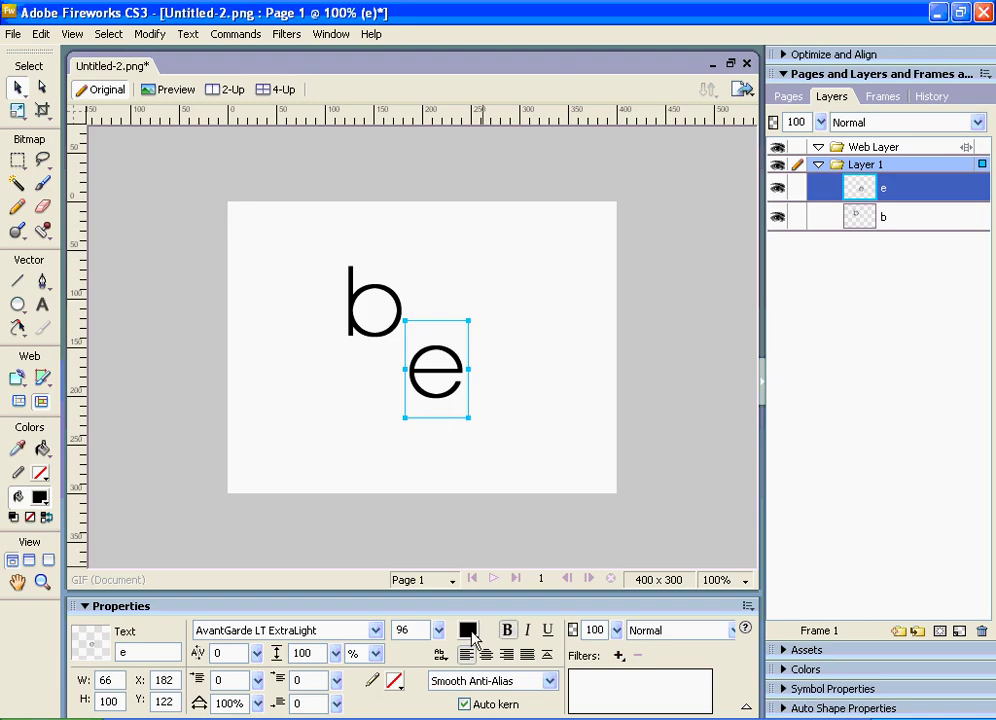
click(470, 632)
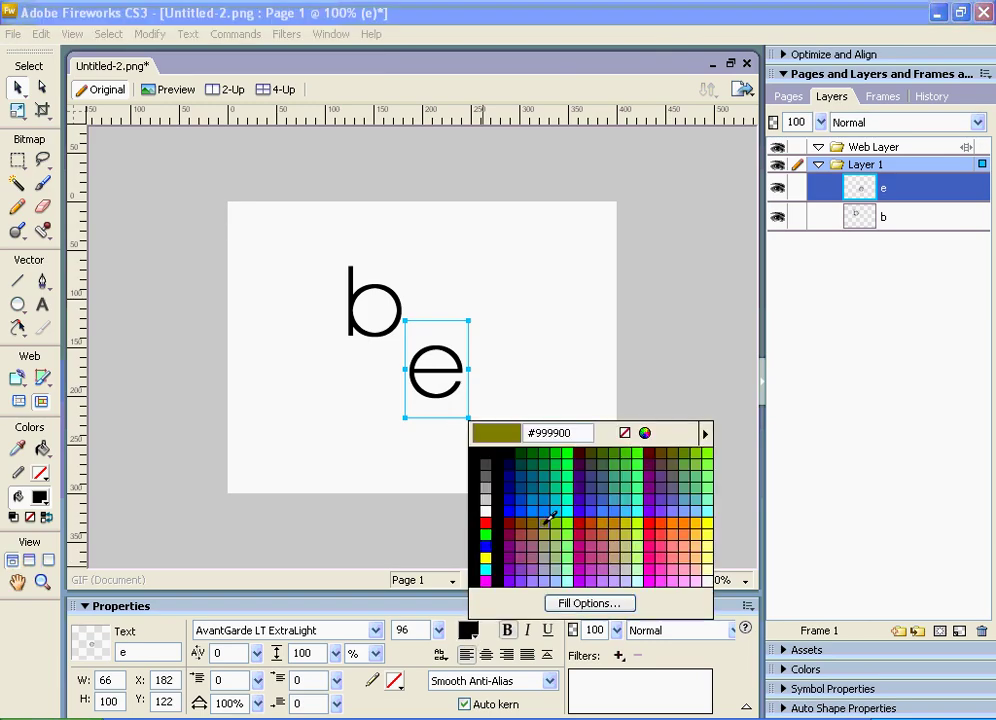
click(705, 515)
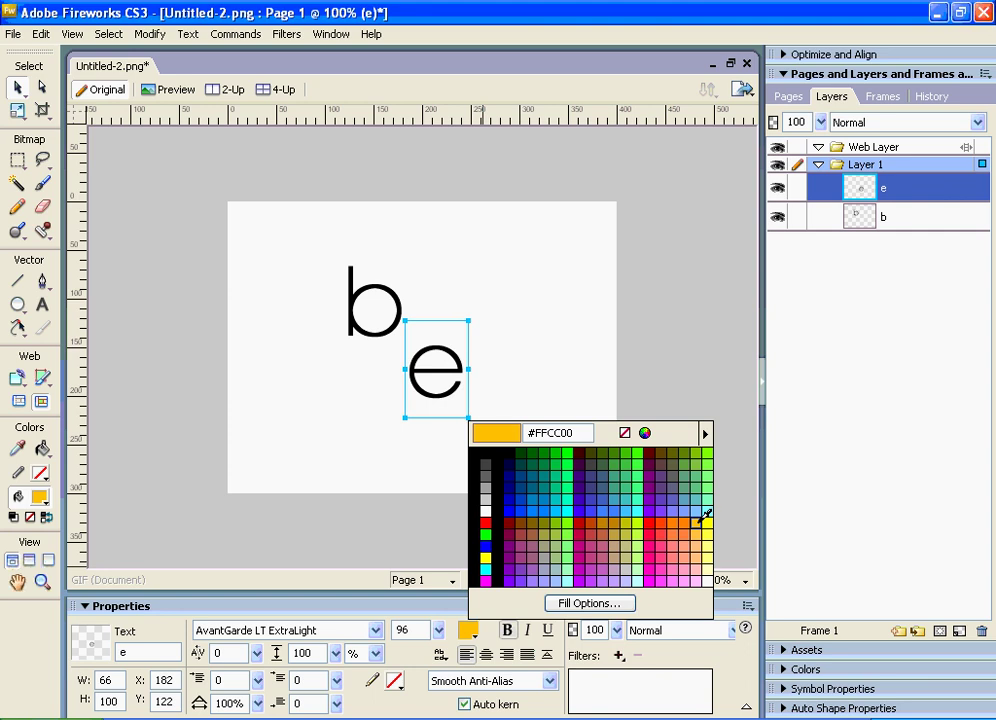
click(549, 433)
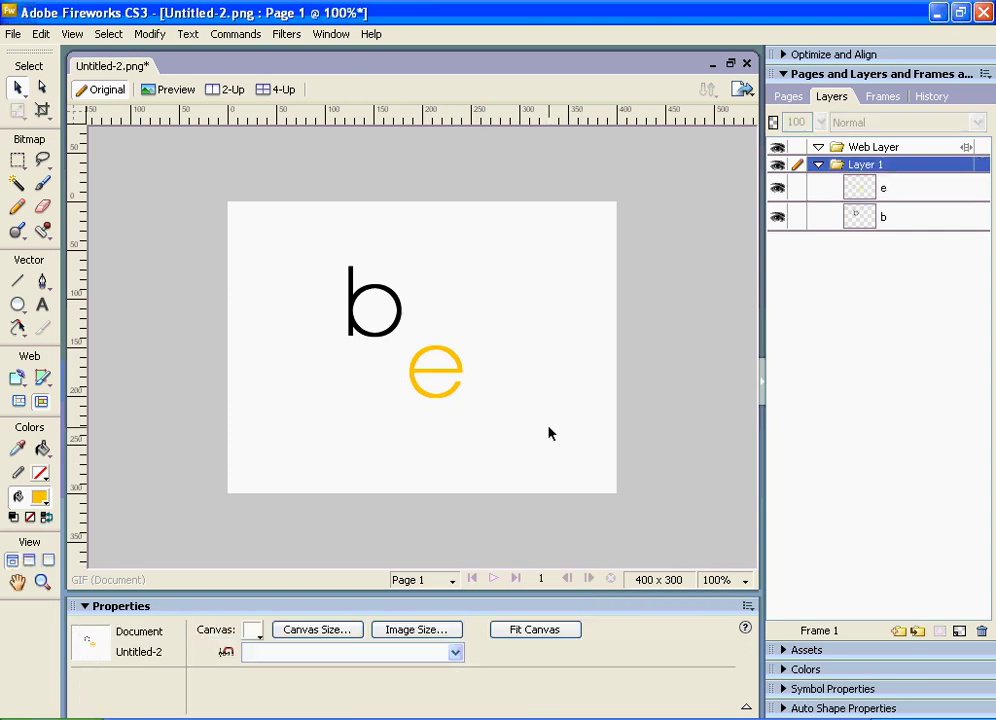
- Move the "e" to about X 141, Y 92 so it overlaps the lower part of the "b"
click(438, 370)
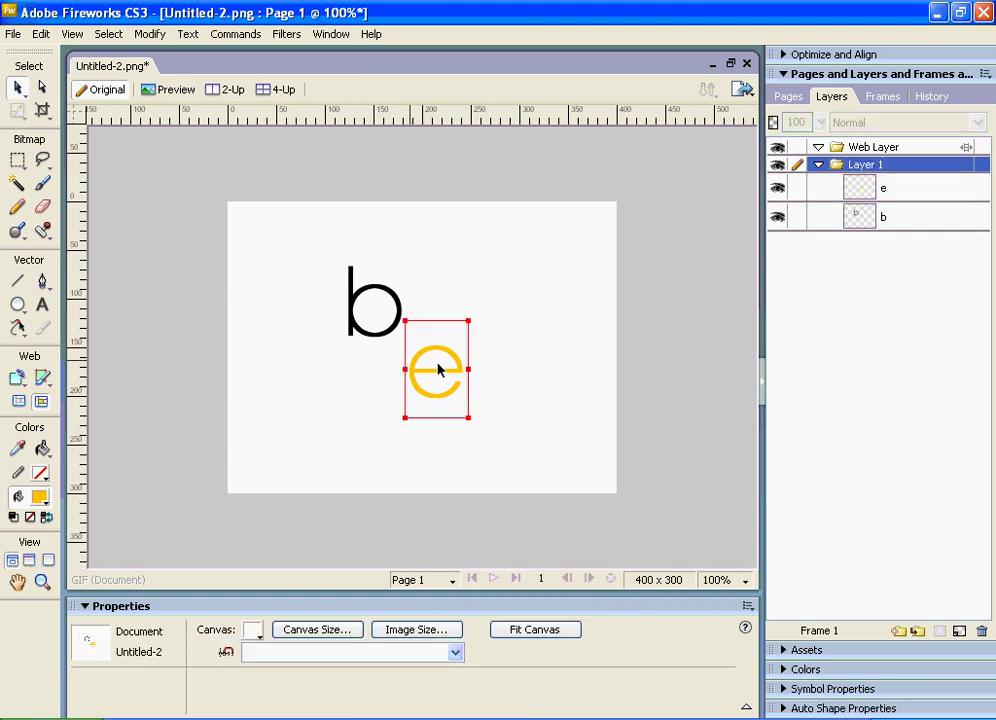
drag(438, 370, 398, 340)
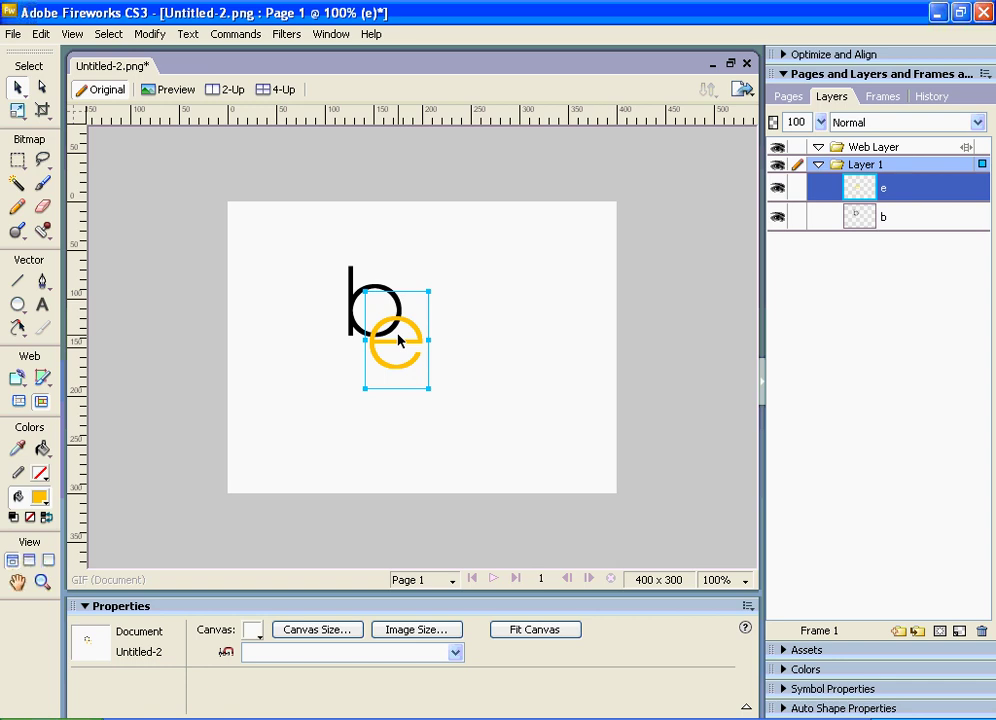
key(ctrl+equal)
click(562, 349)
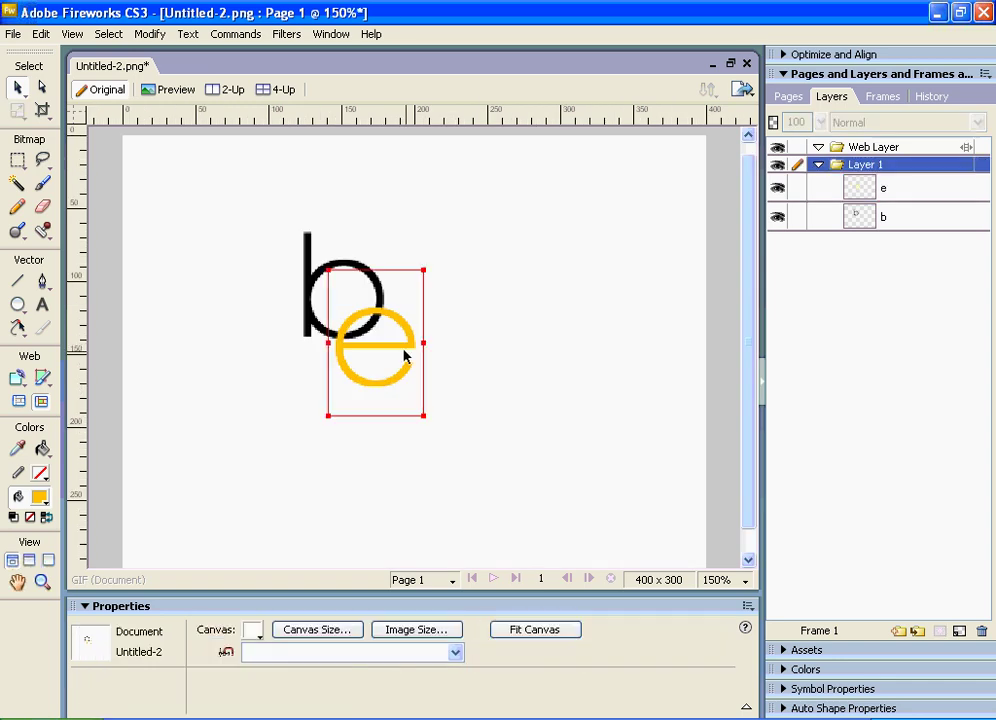
key(ctrl+minus)
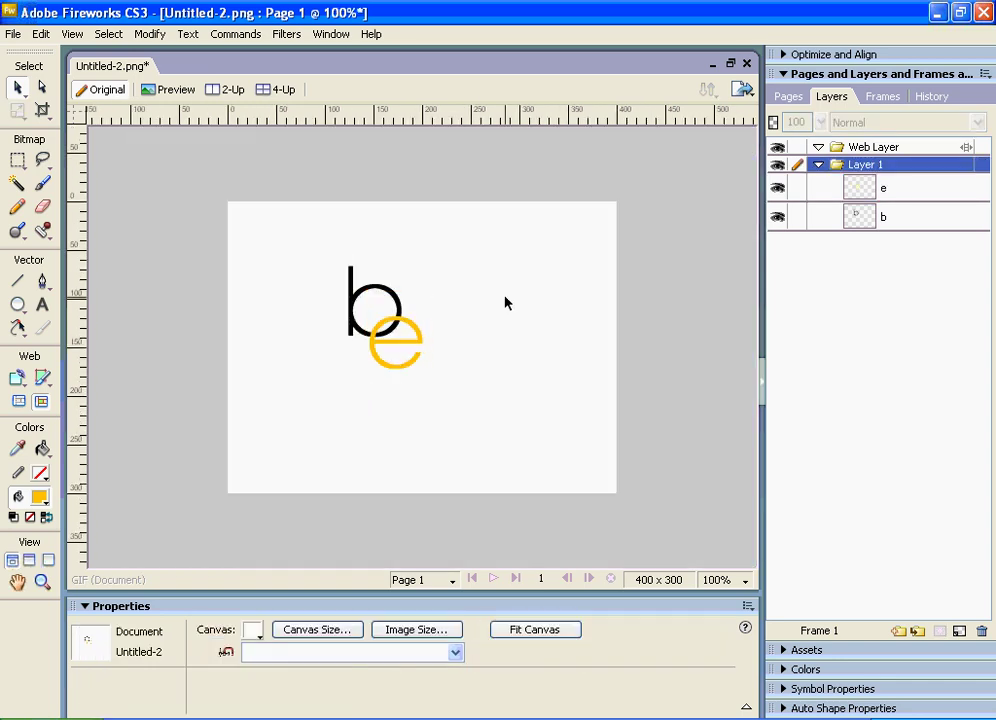
- Examine at 300% zoom where the strokes of the "b" and "e" cross, selecting each letter in turn
key(ctrl+equal)
key(ctrl+equal)
key(ctrl+equal)
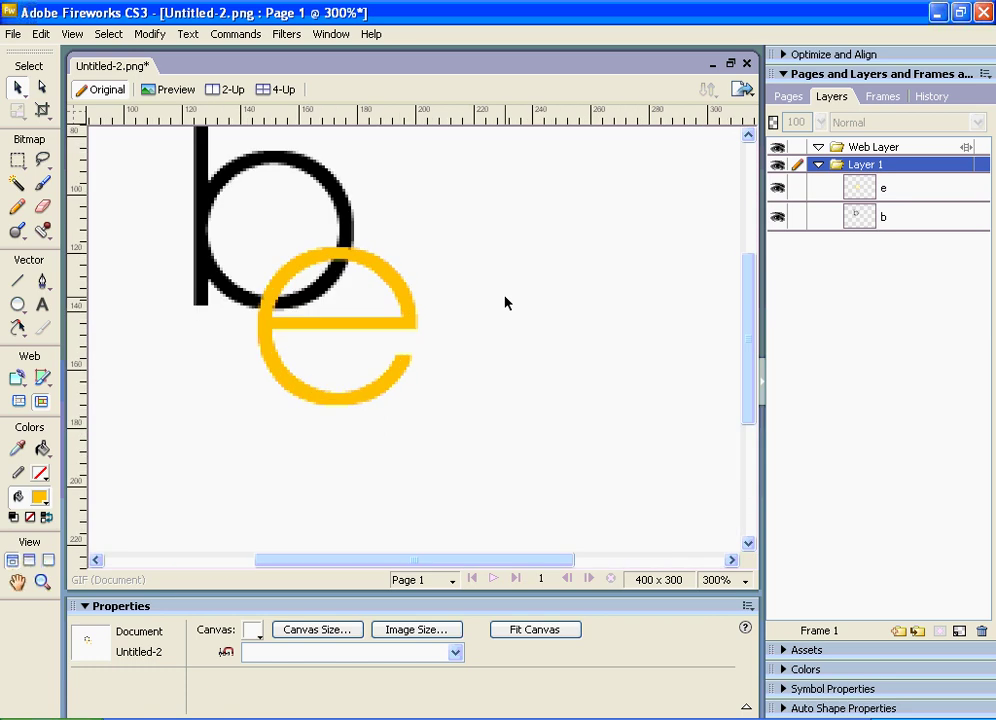
scroll(430, 420, up, 2)
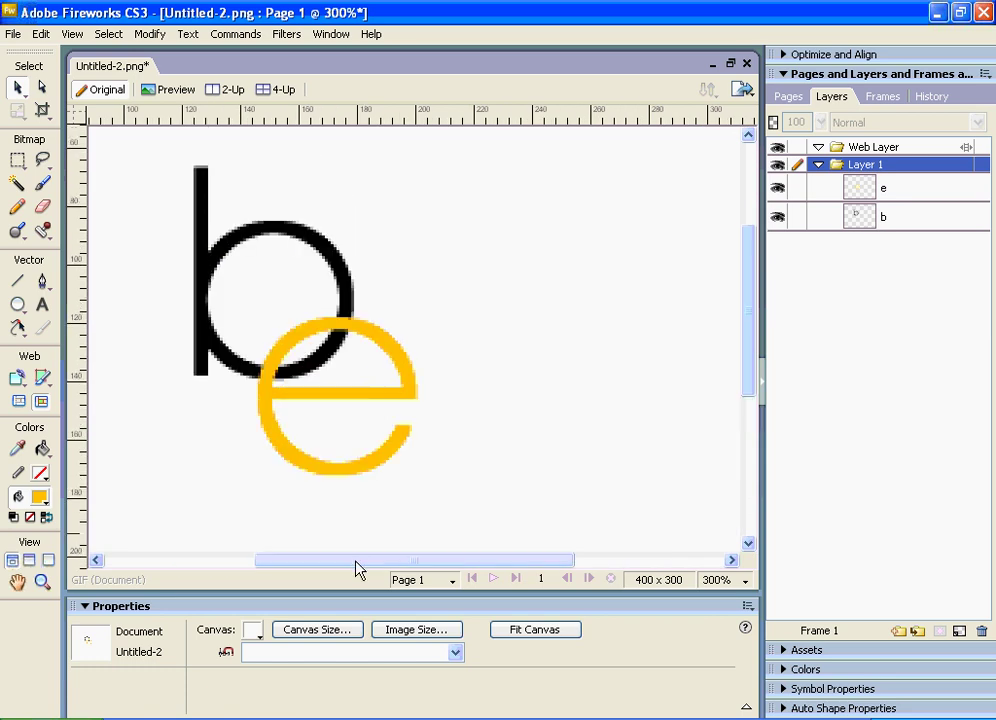
drag(356, 567, 310, 568)
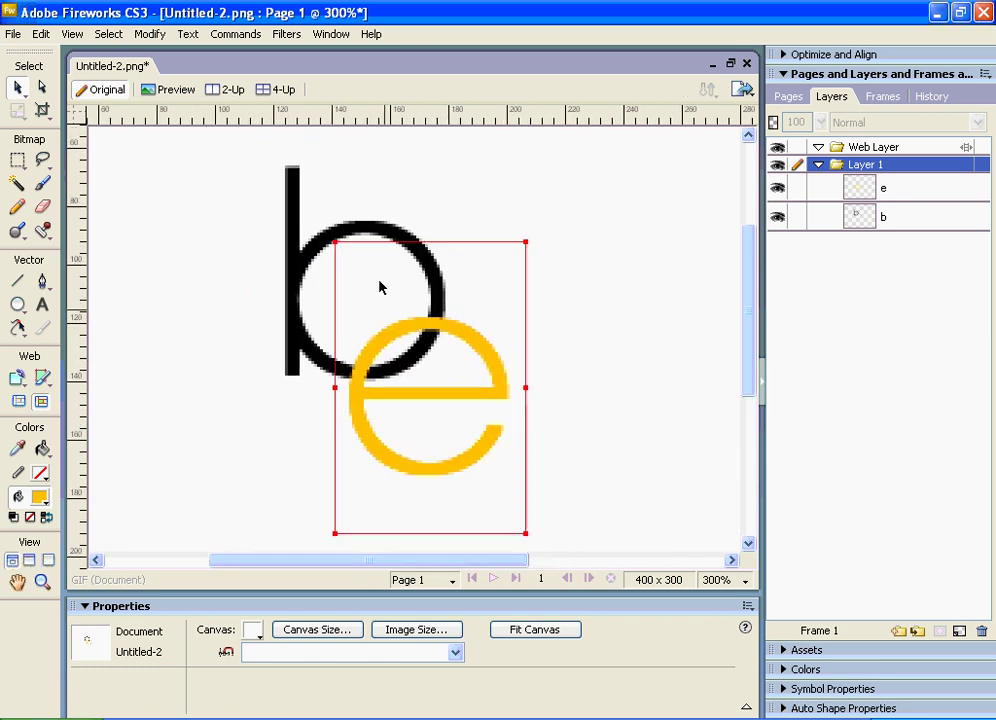
click(388, 352)
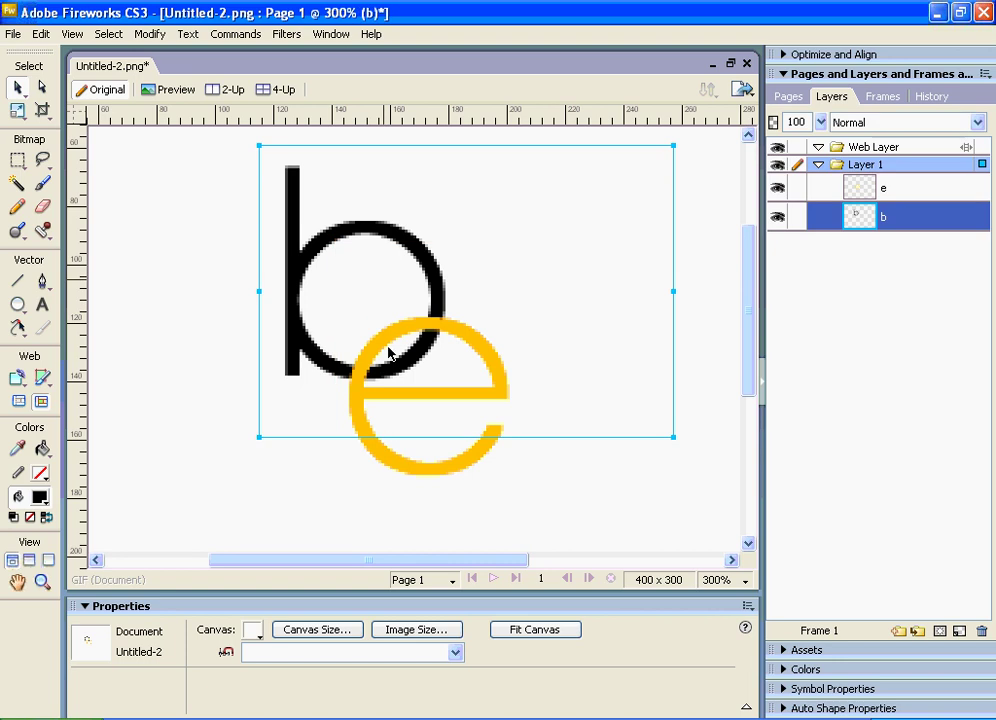
click(383, 447)
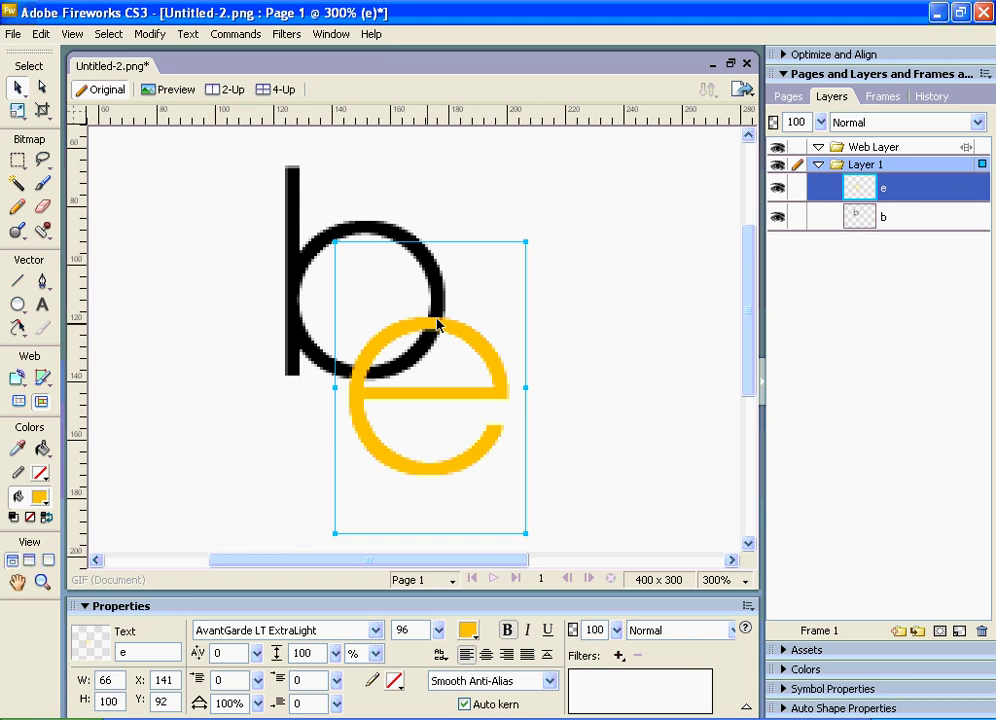
- Duplicate the letter "b" in place and bring the copy forward so it sits above the "e"
click(180, 276)
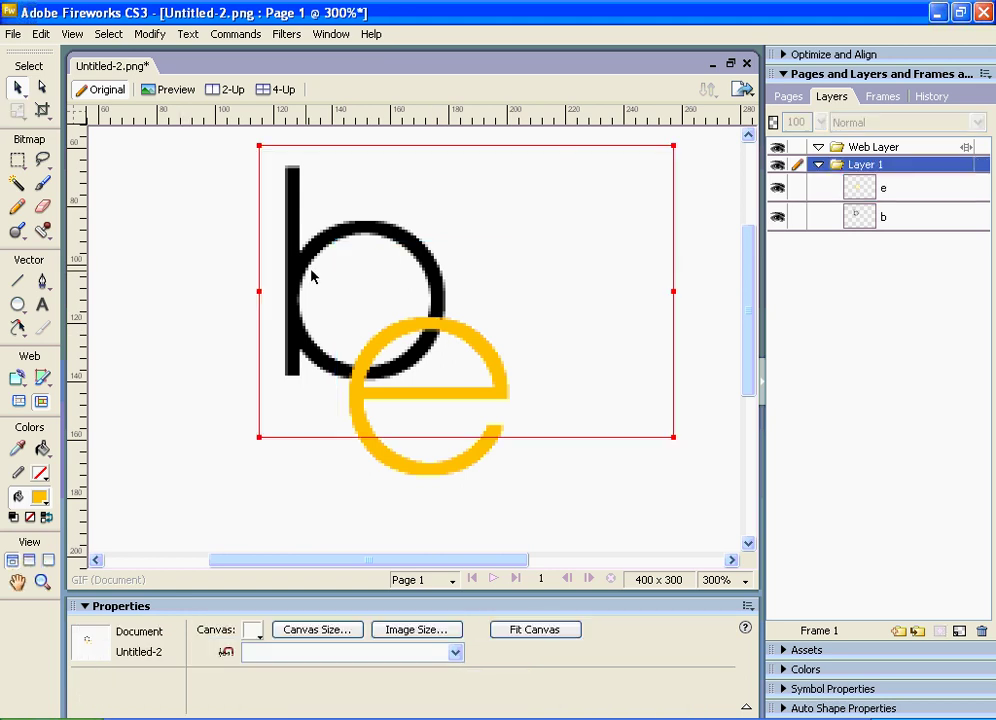
click(333, 303)
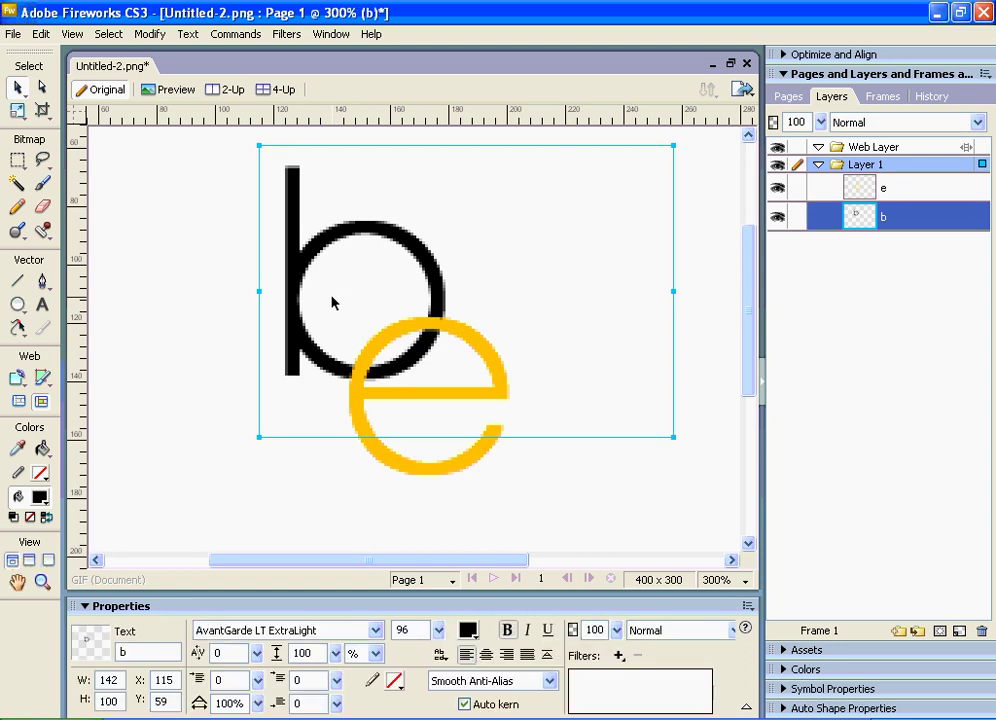
key(ctrl+shift+d)
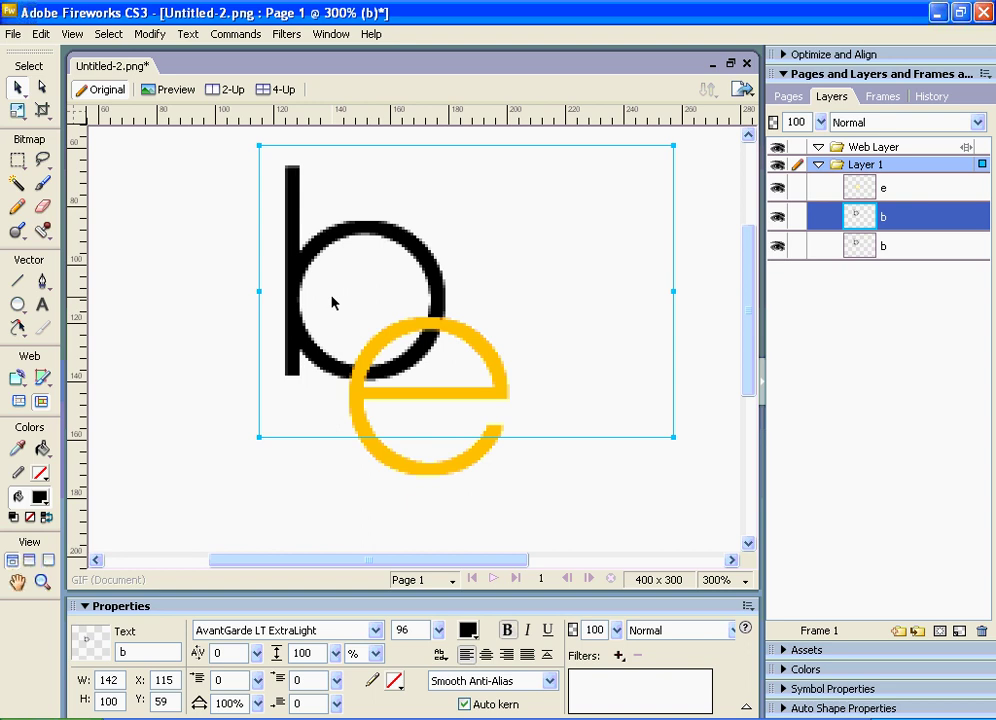
key(ctrl+Up)
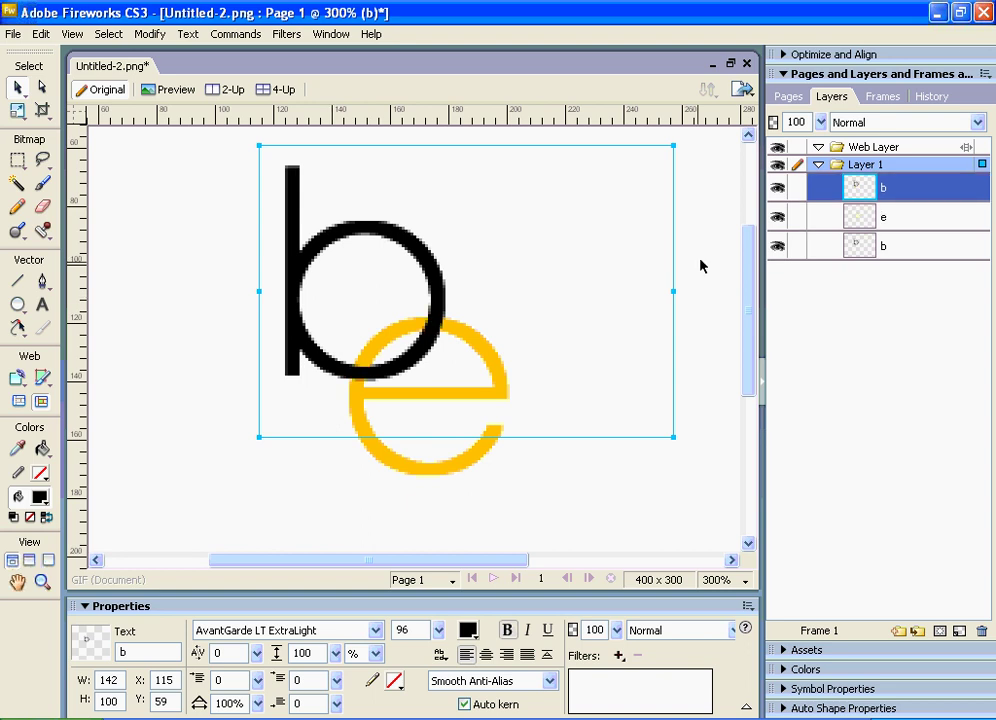
- Examine the stacking order of the two "b" objects and the "e" within Layer 1
click(880, 164)
click(897, 195)
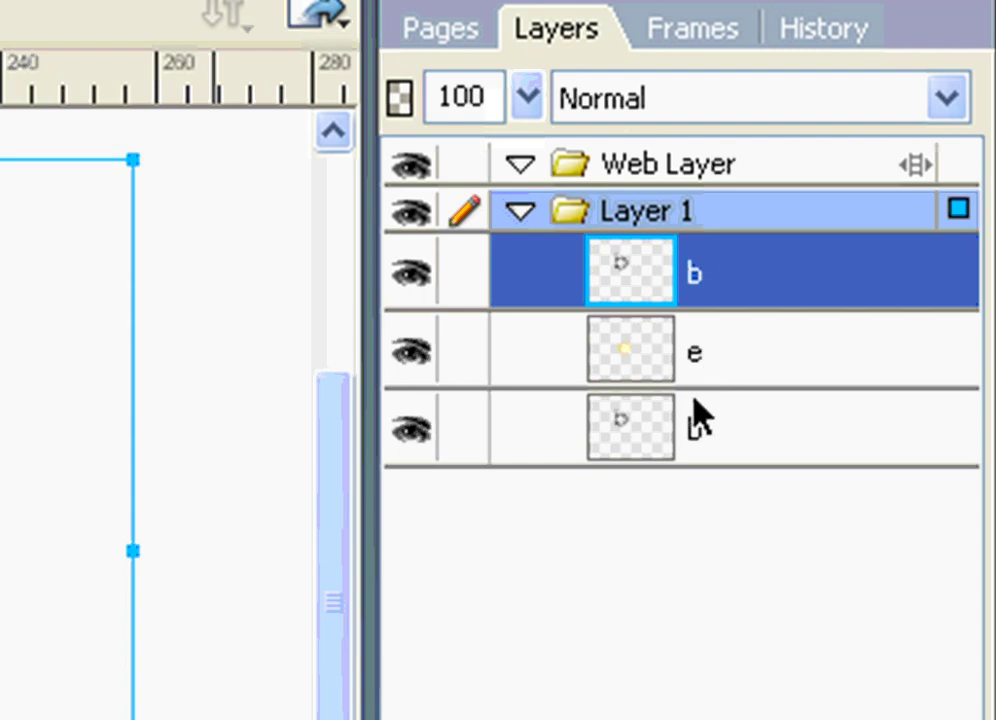
key(Down)
key(Down)
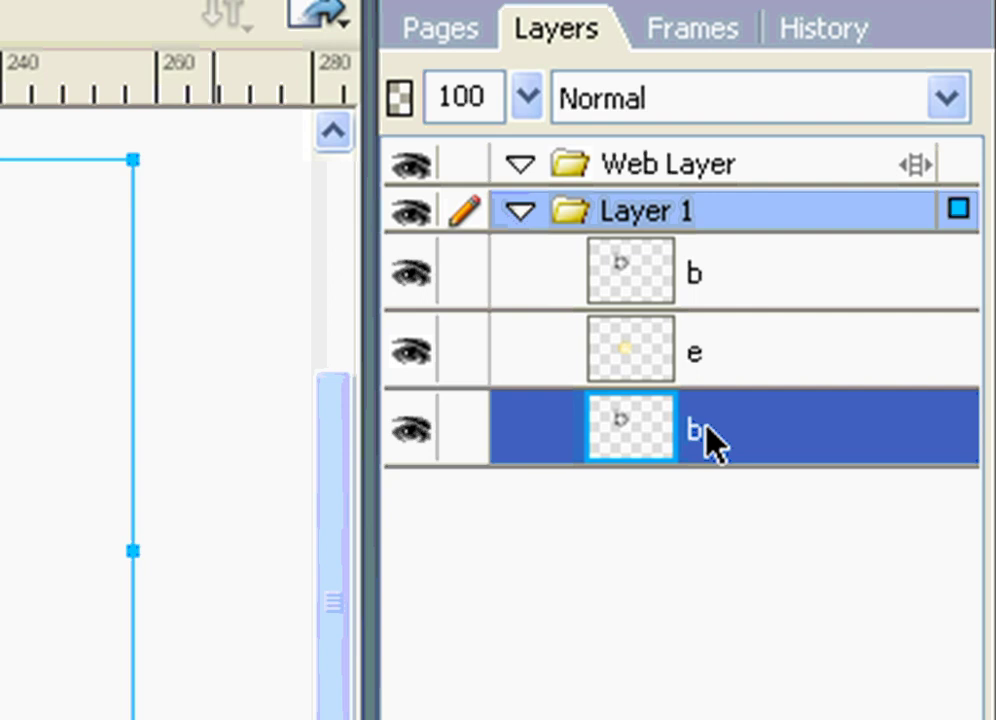
- Move the upper "b" one level backward behind the "e" and forward again, two times
click(728, 291)
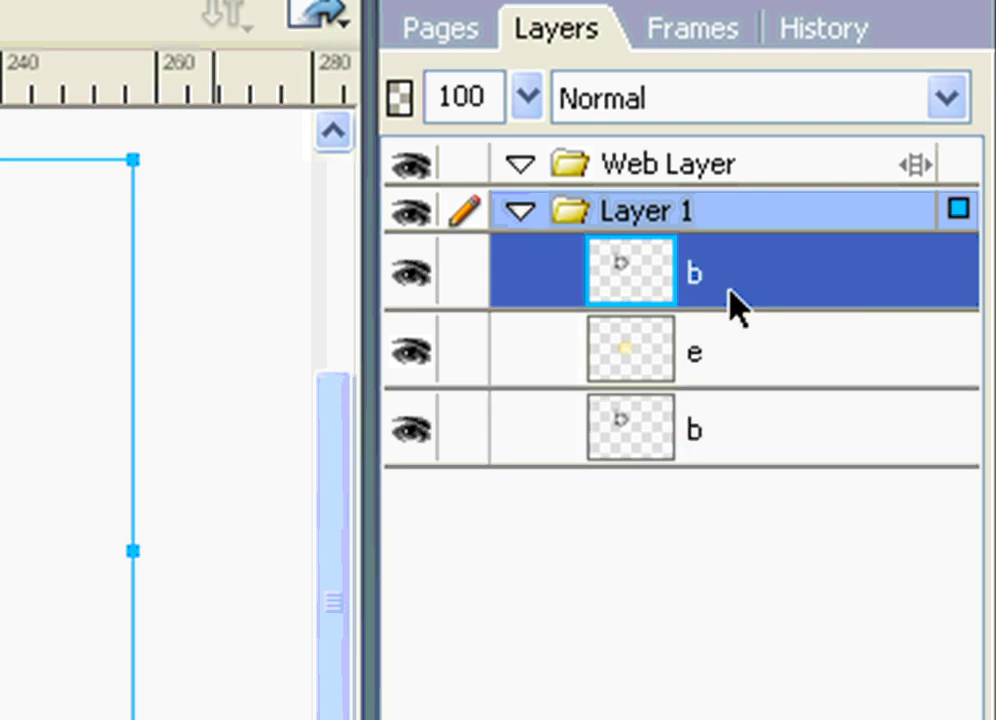
key(ctrl+Down)
key(ctrl+Up)
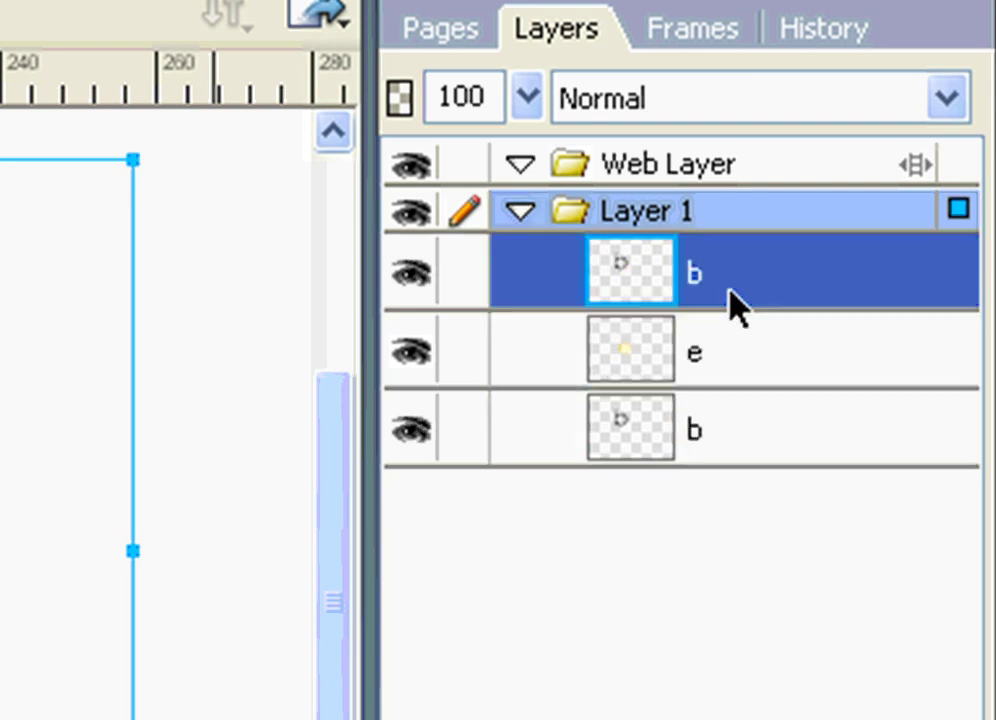
key(ctrl+Down)
key(ctrl+Up)
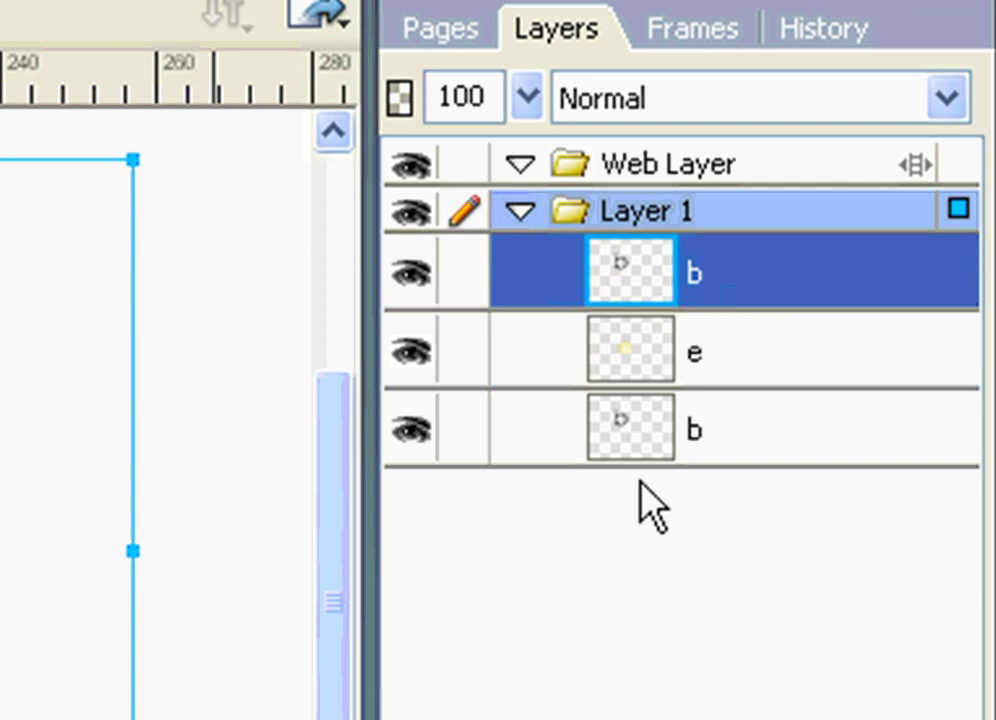
- Send the upper "b" to the very back of Layer 1 and bring it to the front again
click(574, 700)
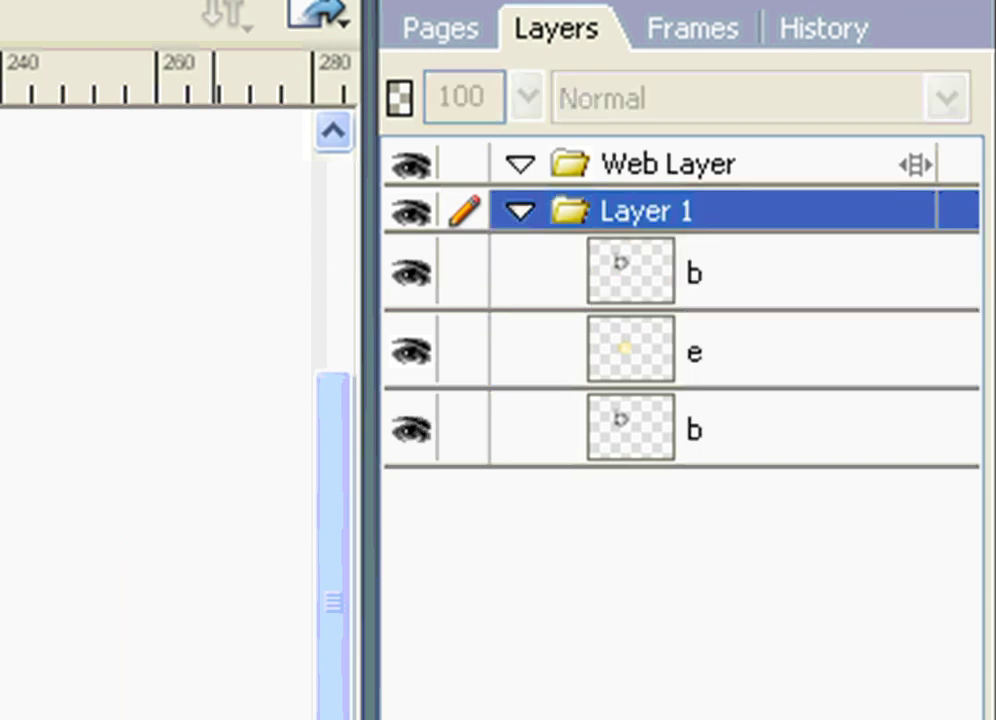
click(697, 362)
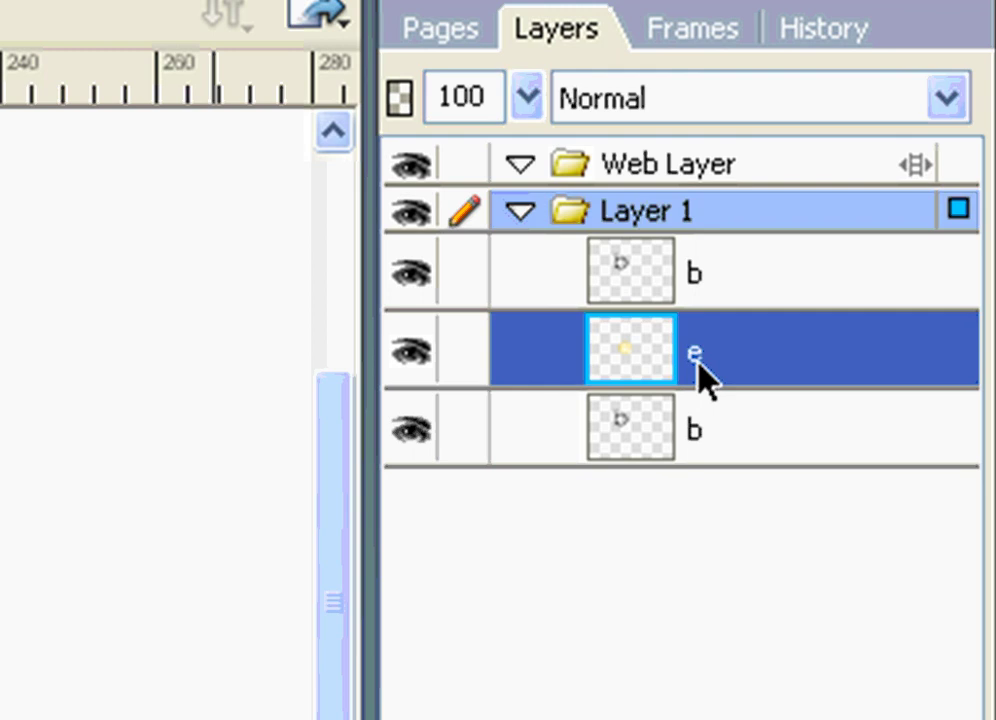
click(752, 278)
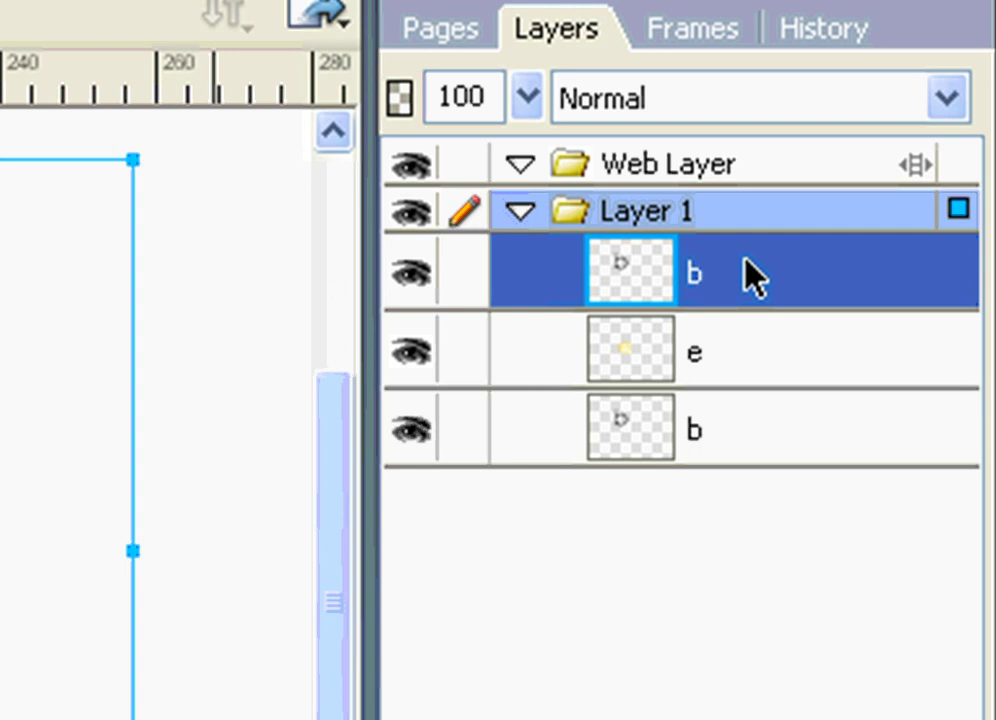
key(ctrl+shift+Down)
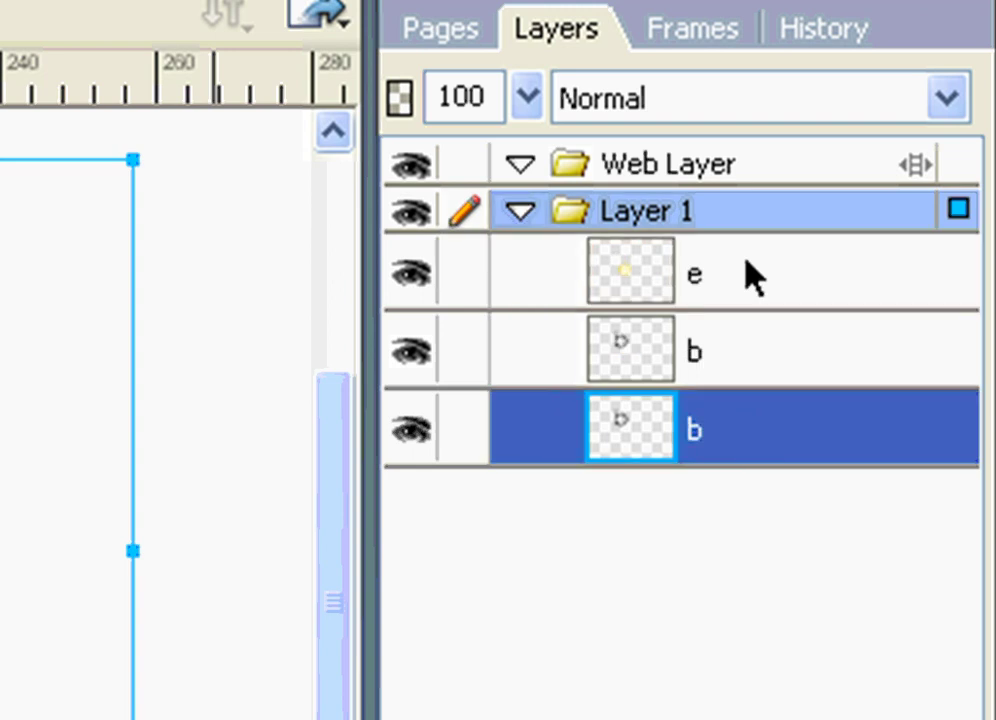
key(ctrl+shift+Up)
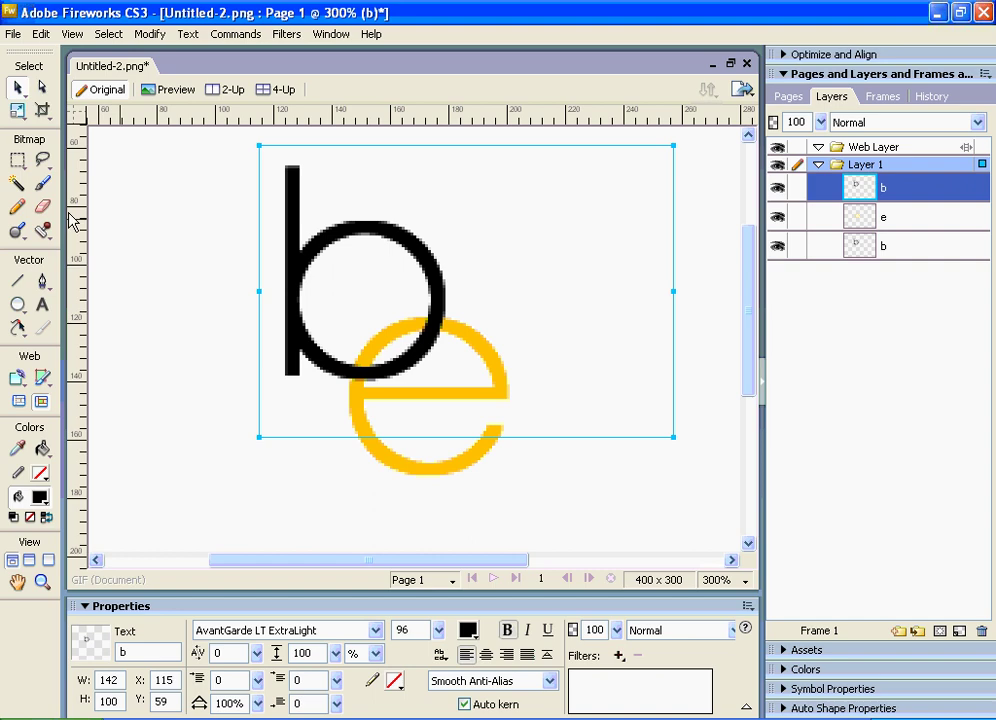
- Start a Pen path with three corner points around the upper-right crossing of the "b" and "e"
click(43, 280)
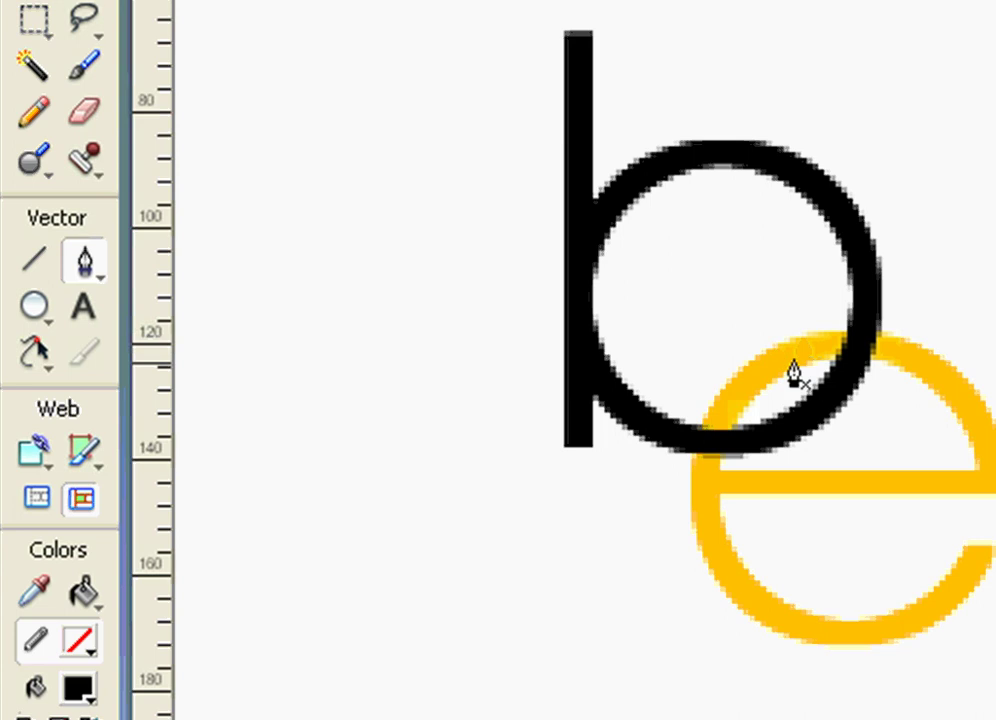
click(795, 356)
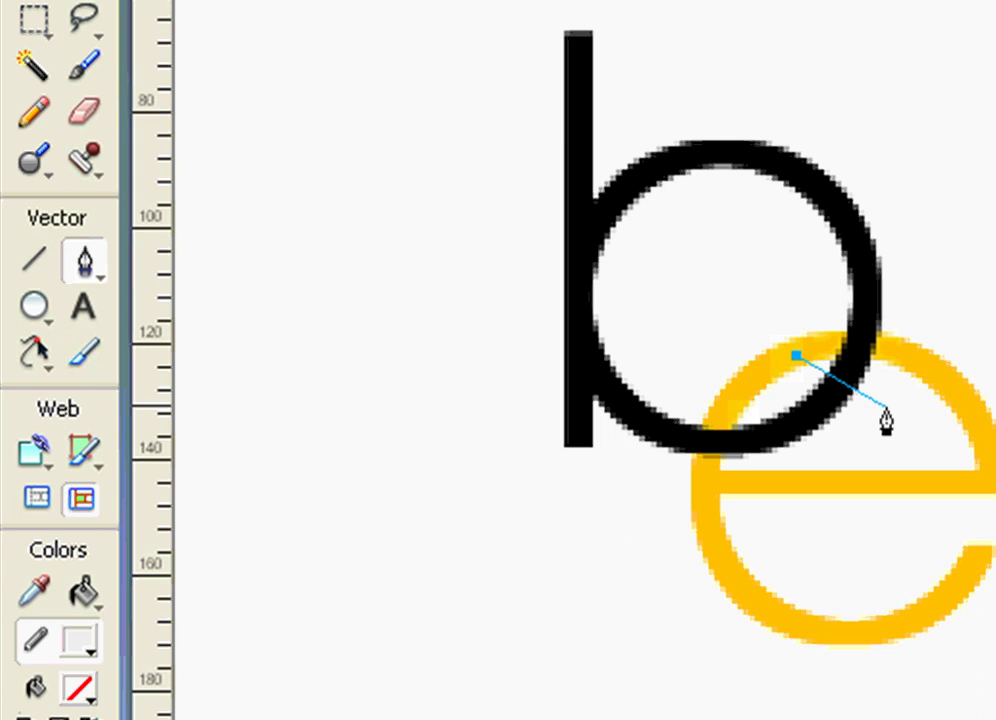
click(888, 407)
click(933, 321)
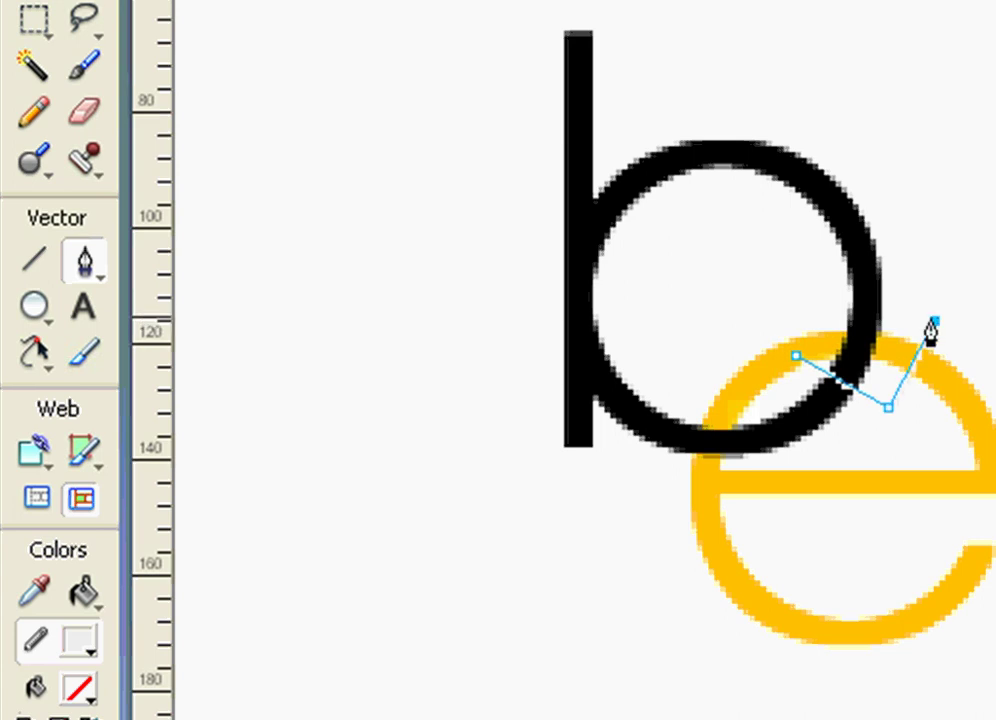